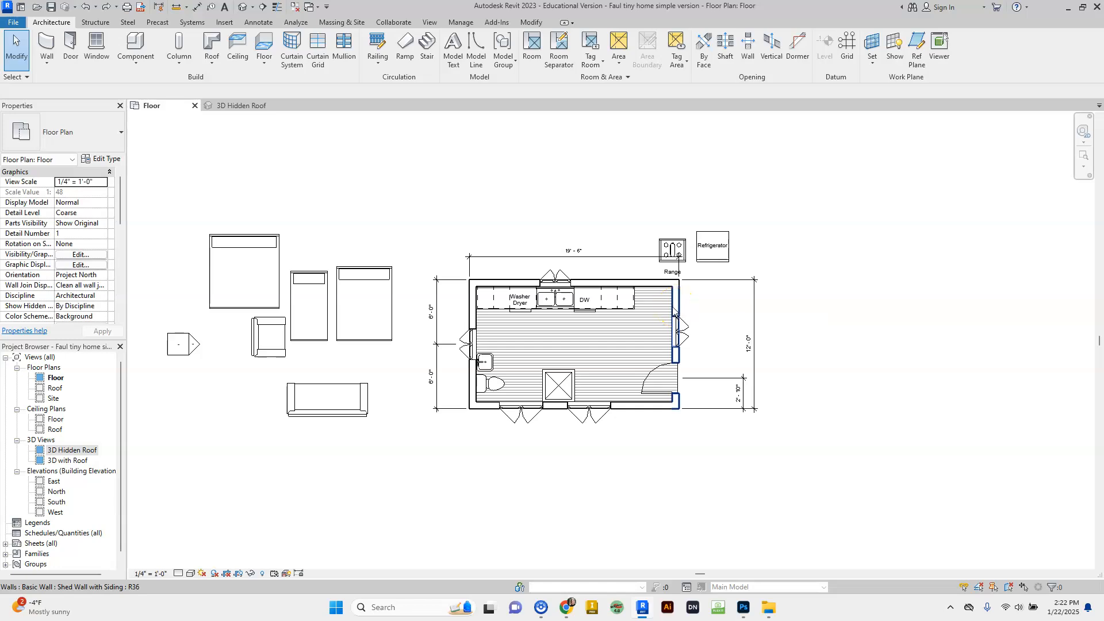
Lengthen the house to an overall 33' - 8" by moving the end wall with the door and the opposite end wall outward.
click(675, 308)
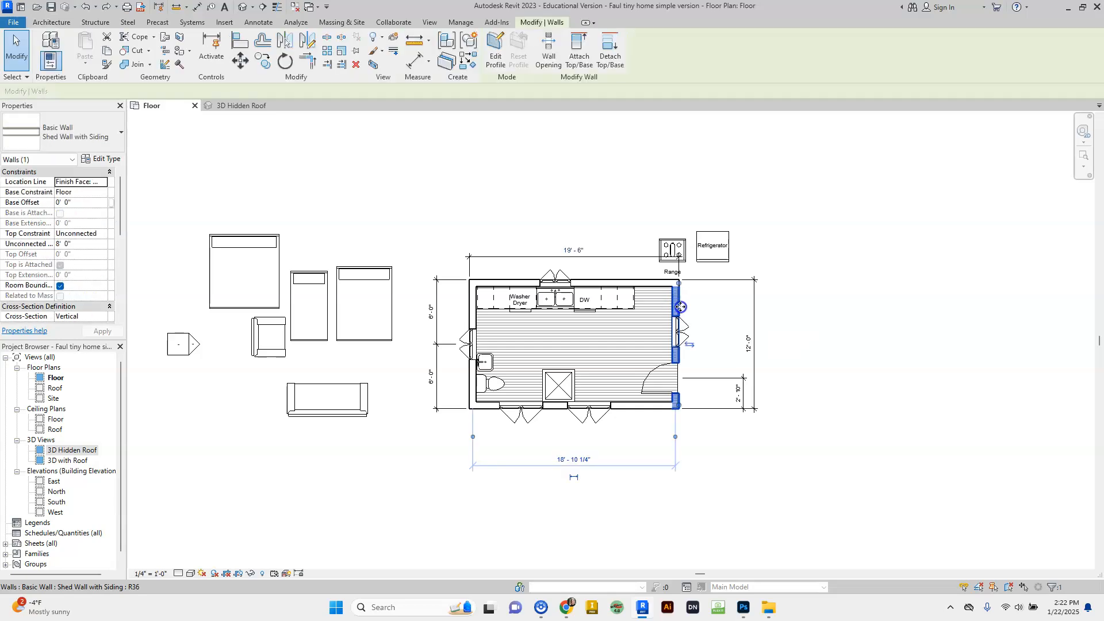
mouse_move(696, 306)
mouse_down()
mouse_move(707, 308)
mouse_move(676, 309)
mouse_move(692, 308)
mouse_up()
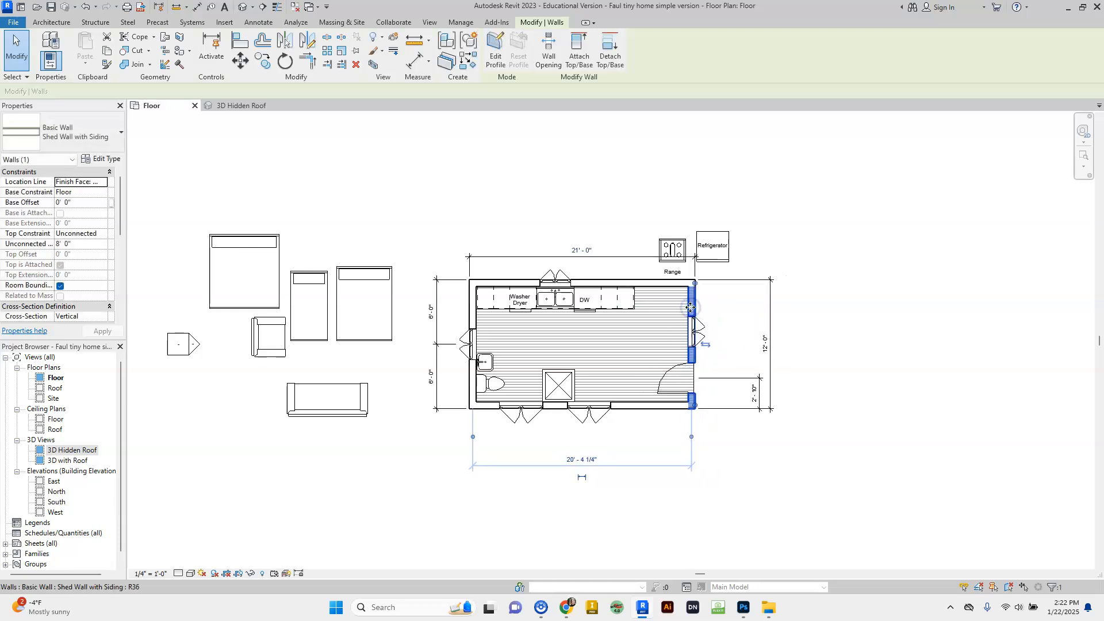
click(474, 321)
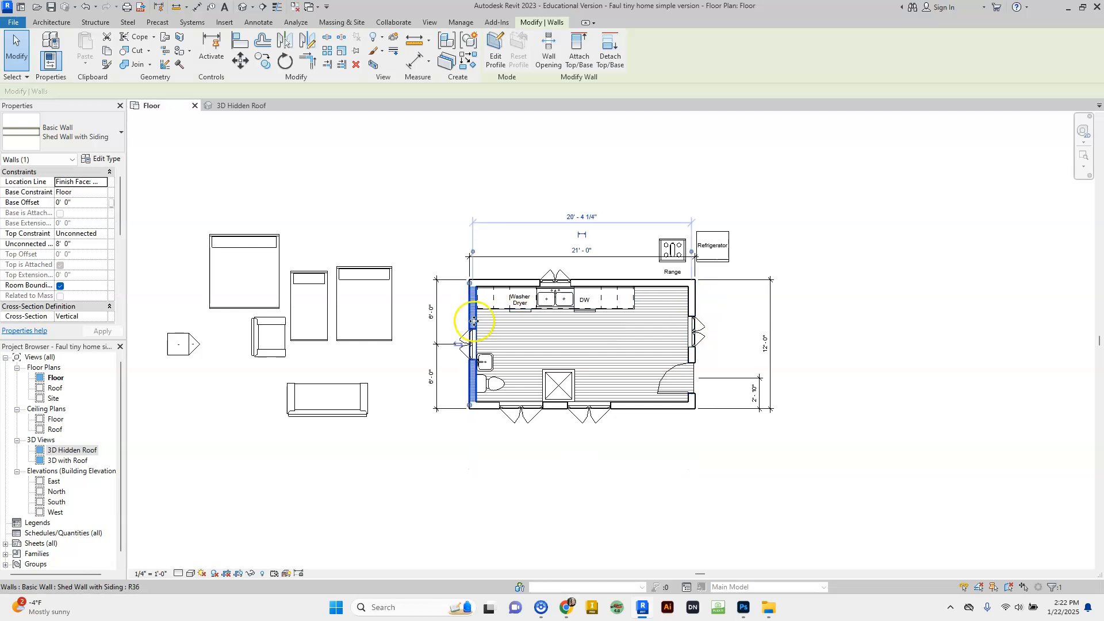
drag(473, 321, 331, 324)
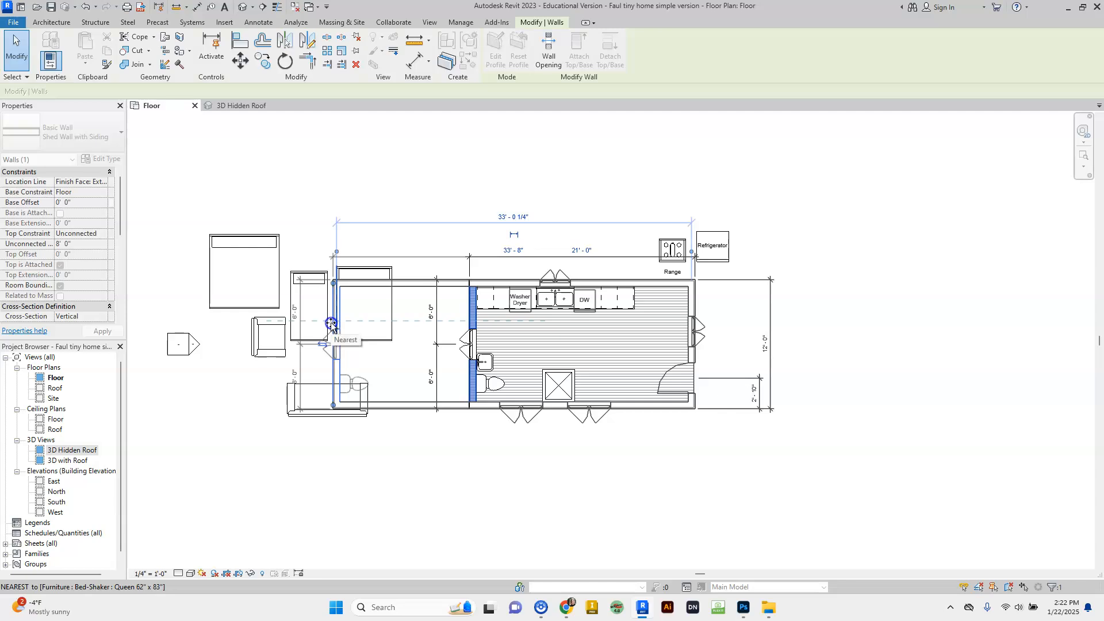
drag(331, 323, 332, 324)
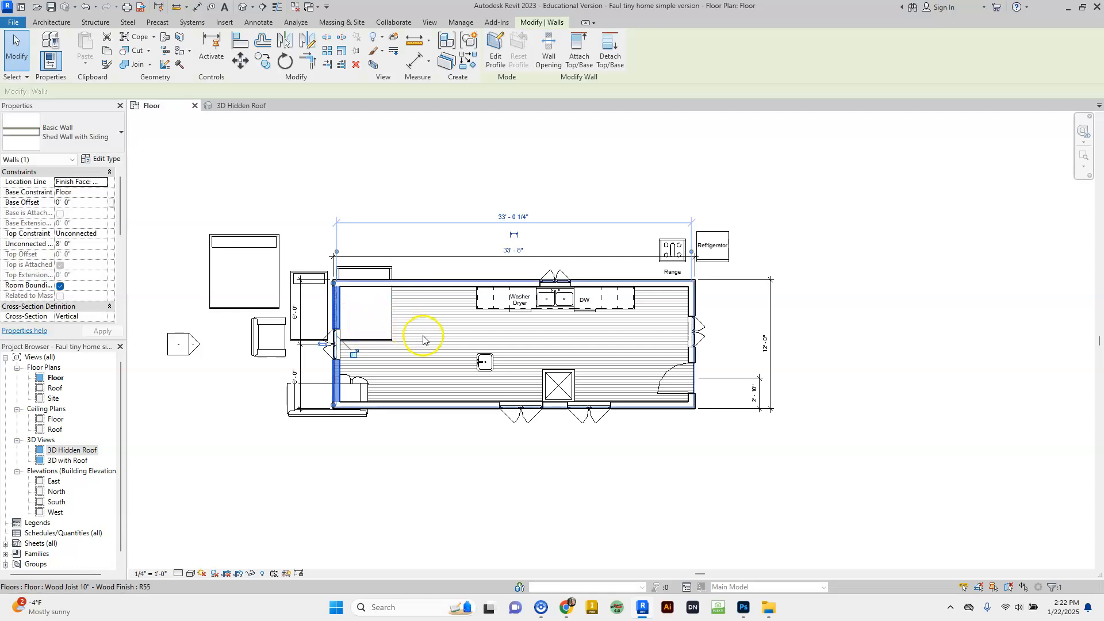
click(500, 224)
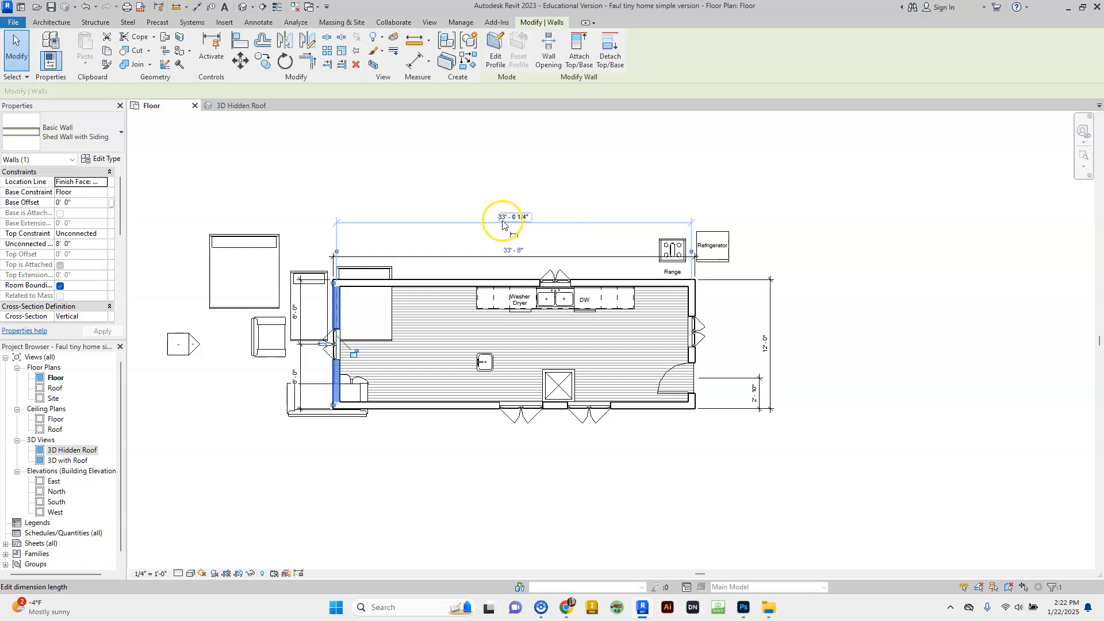
click(417, 324)
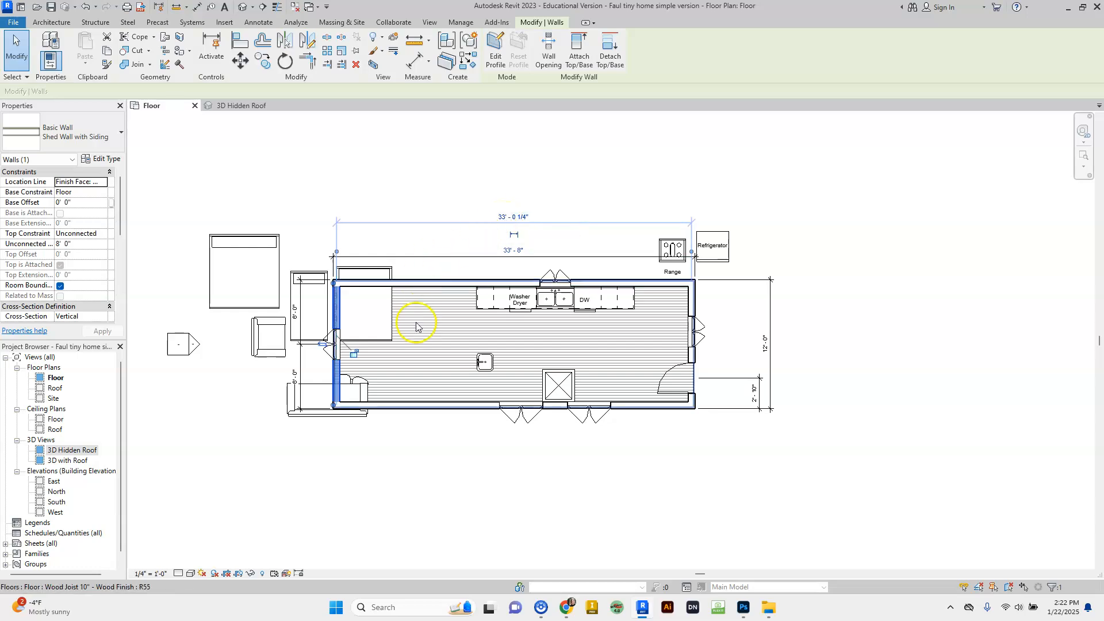
click(423, 243)
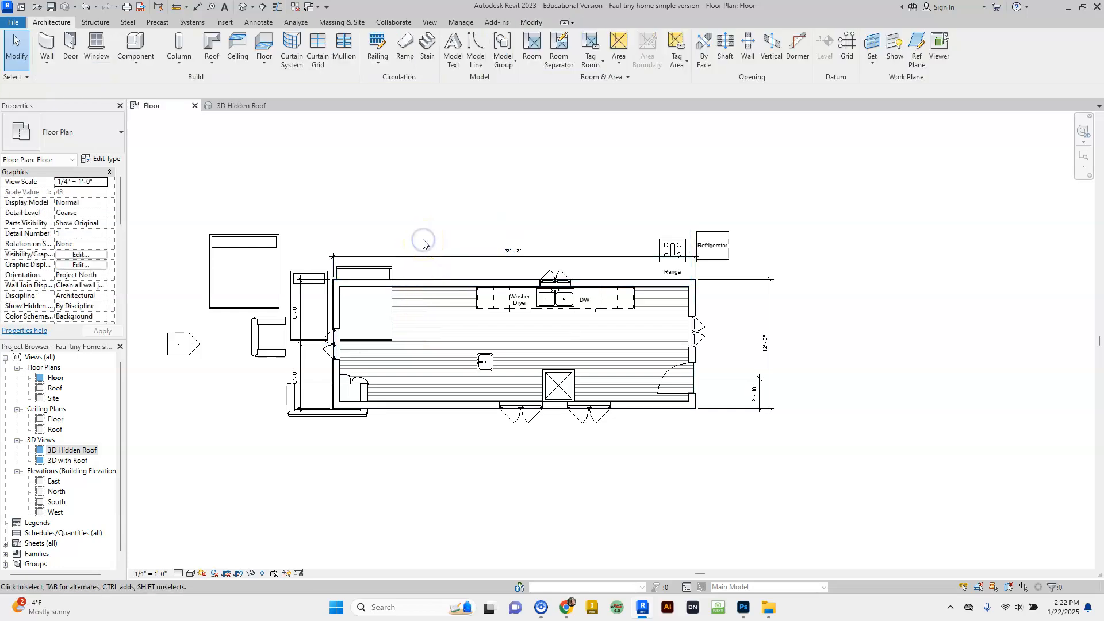
Move the queen bed fully inside the house, with its headboard against the long wall that the counter stands on.
click(377, 340)
drag(395, 348, 398, 358)
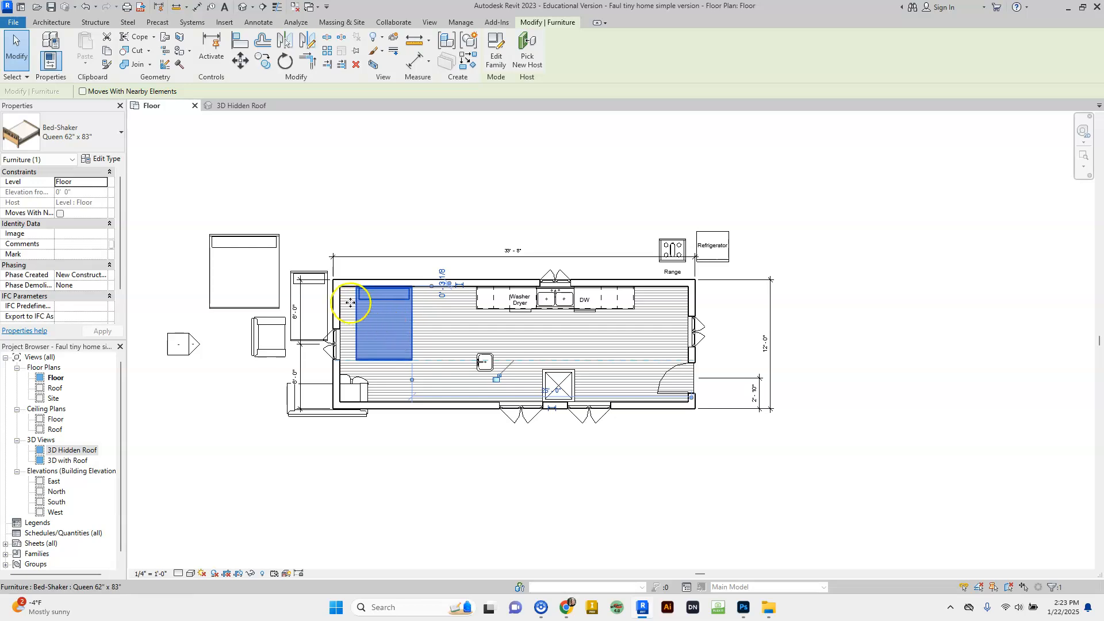
Delete the twin bed and the king bed lying outside the house.
click(321, 296)
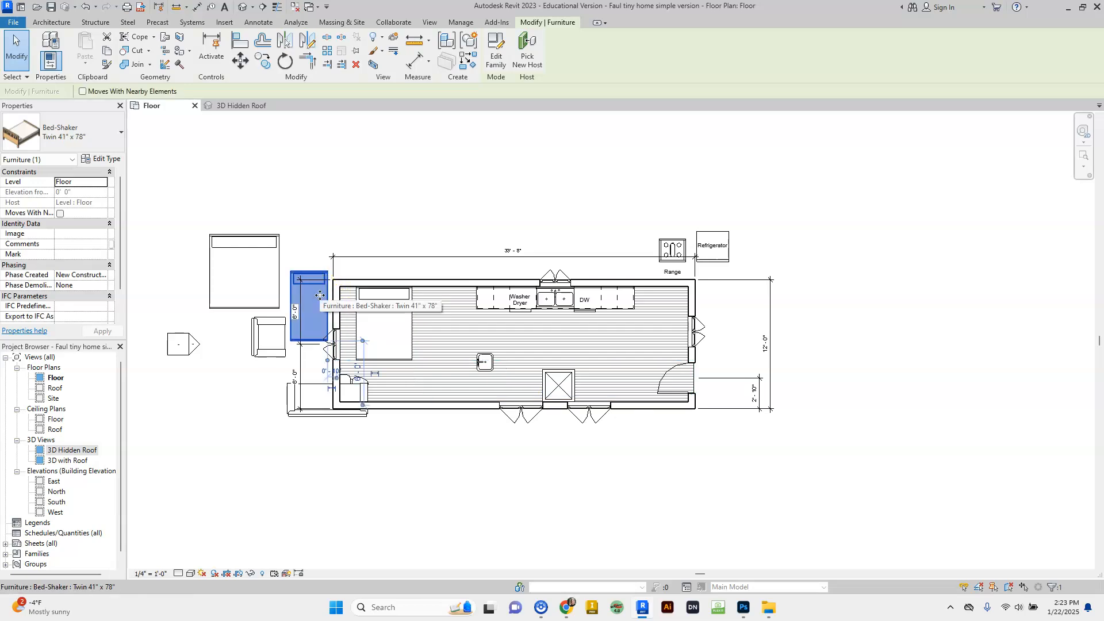
key(Delete)
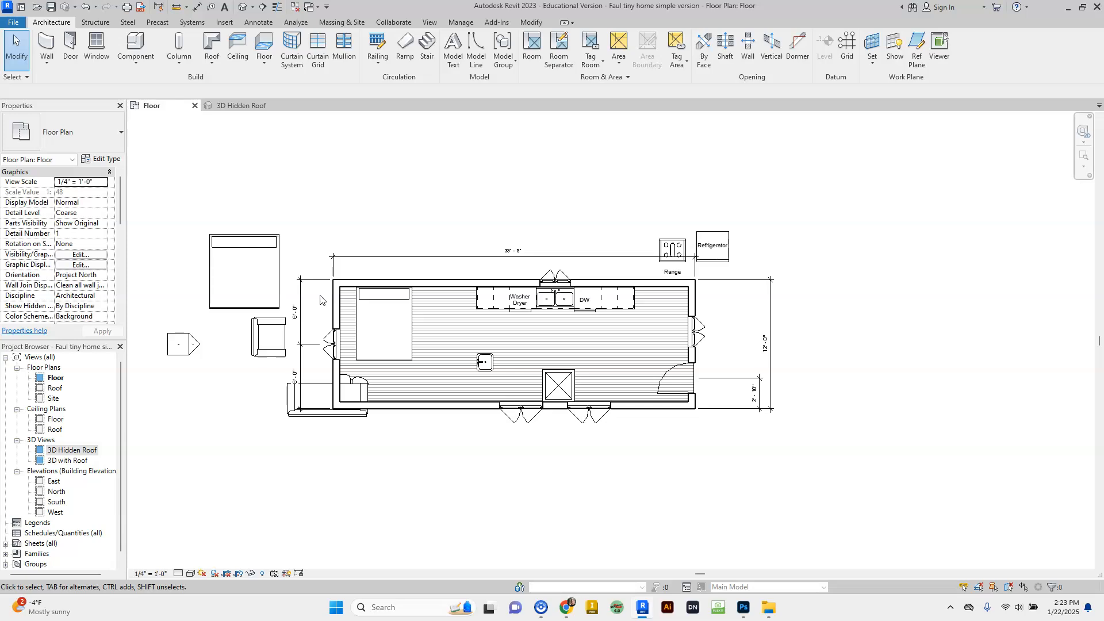
click(272, 286)
click(272, 286)
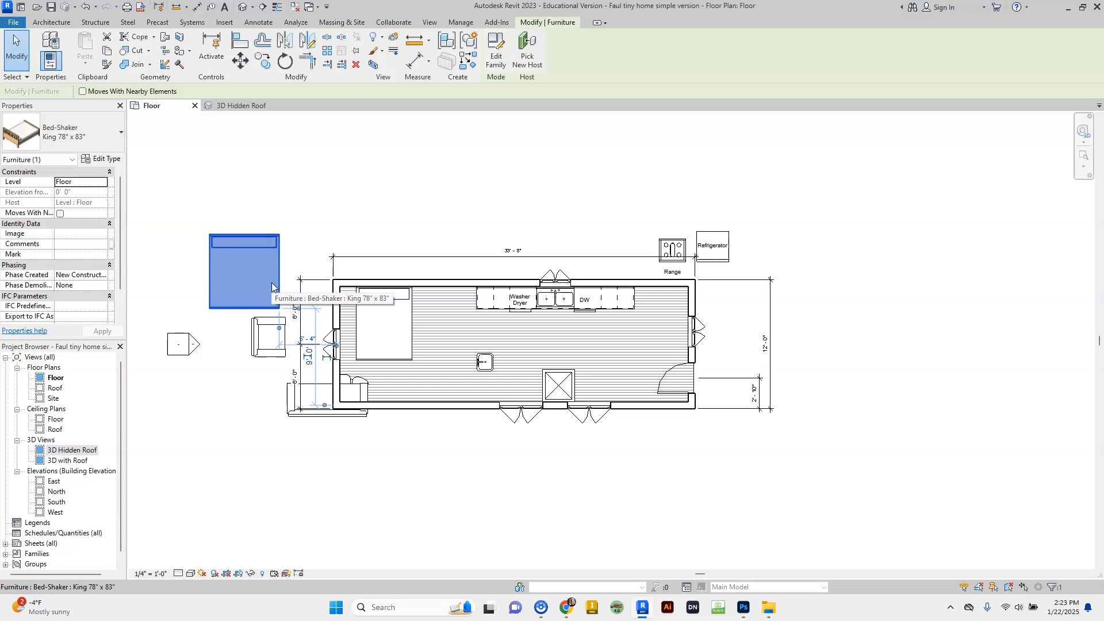
key(Delete)
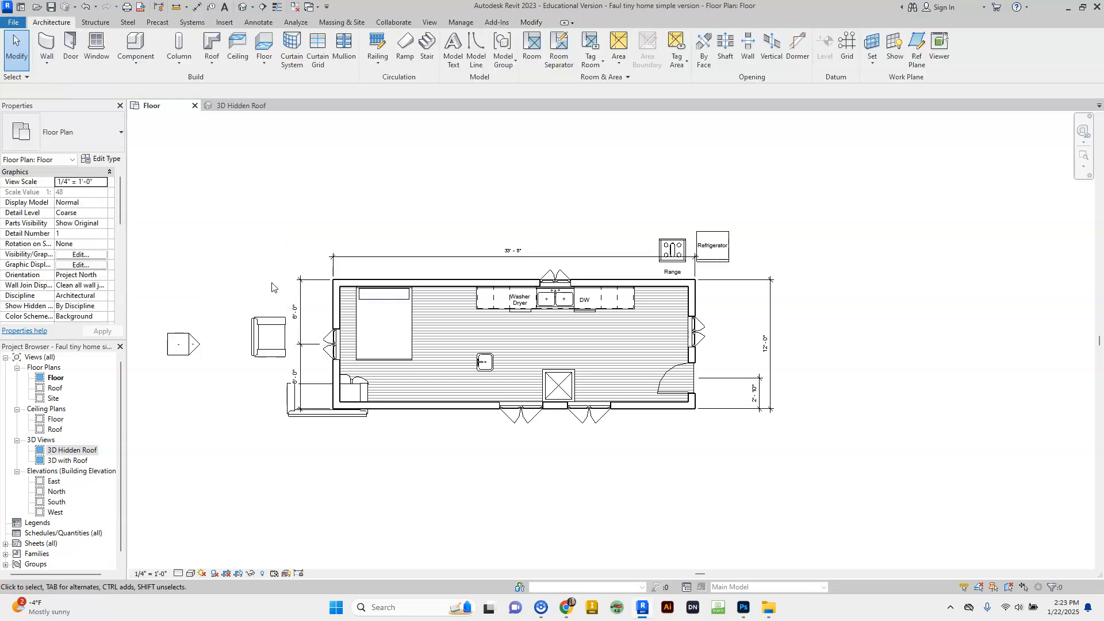
Move the couch and the armchair outside the house, beside the long wall with the two double windows.
click(306, 423)
drag(306, 423, 558, 468)
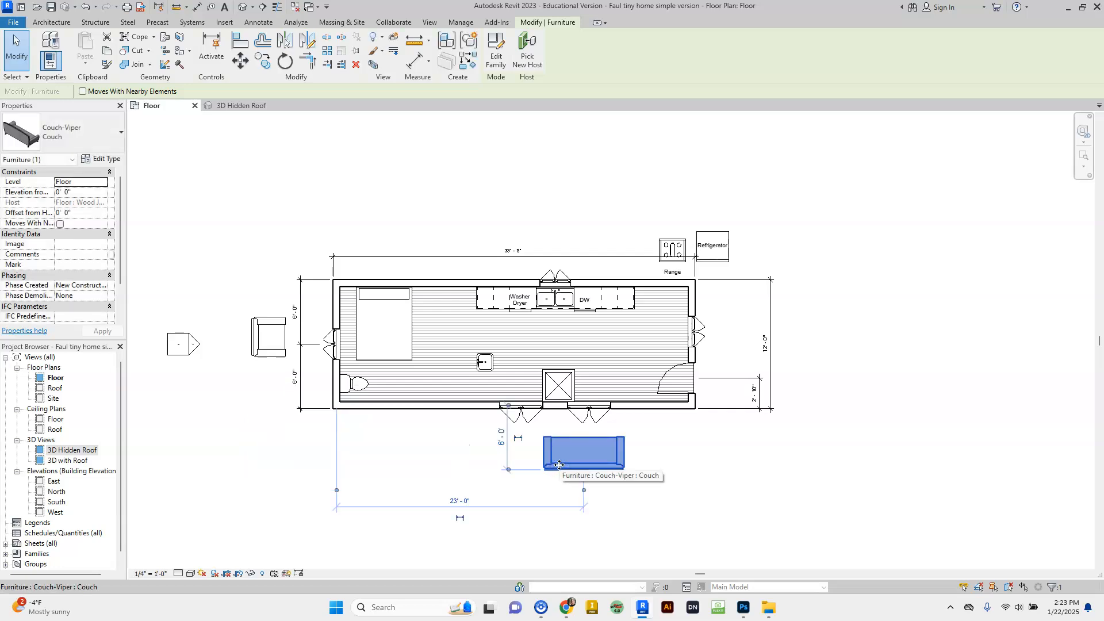
click(262, 343)
drag(263, 343, 499, 459)
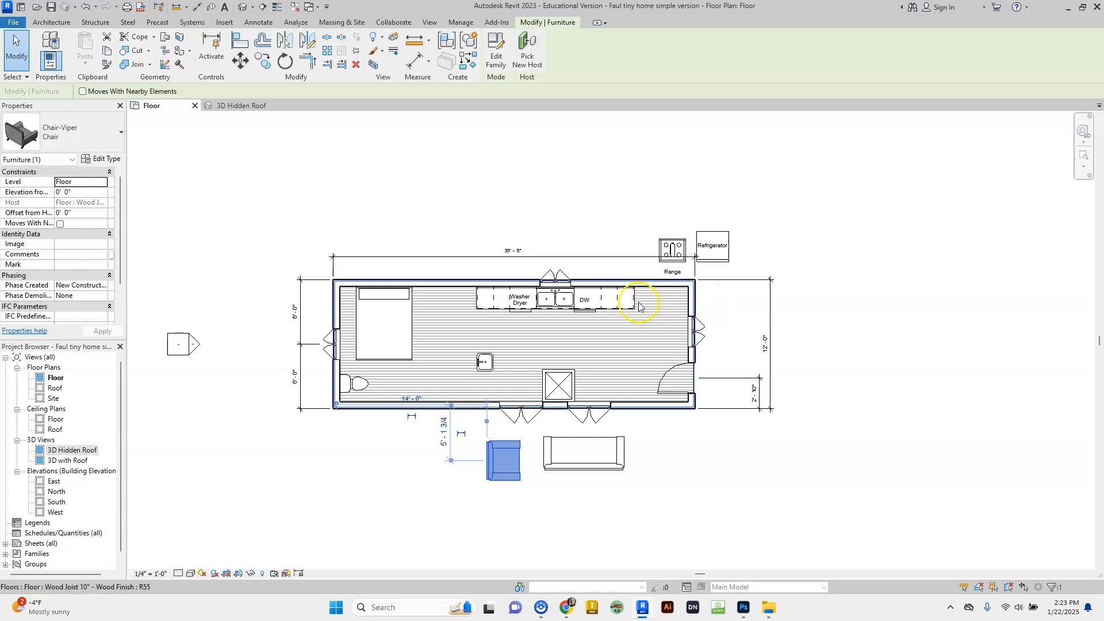
Shift the sink countertop together with its base cabinets, washer/dryer and dishwasher along the wall to the end wall with the door.
click(478, 304)
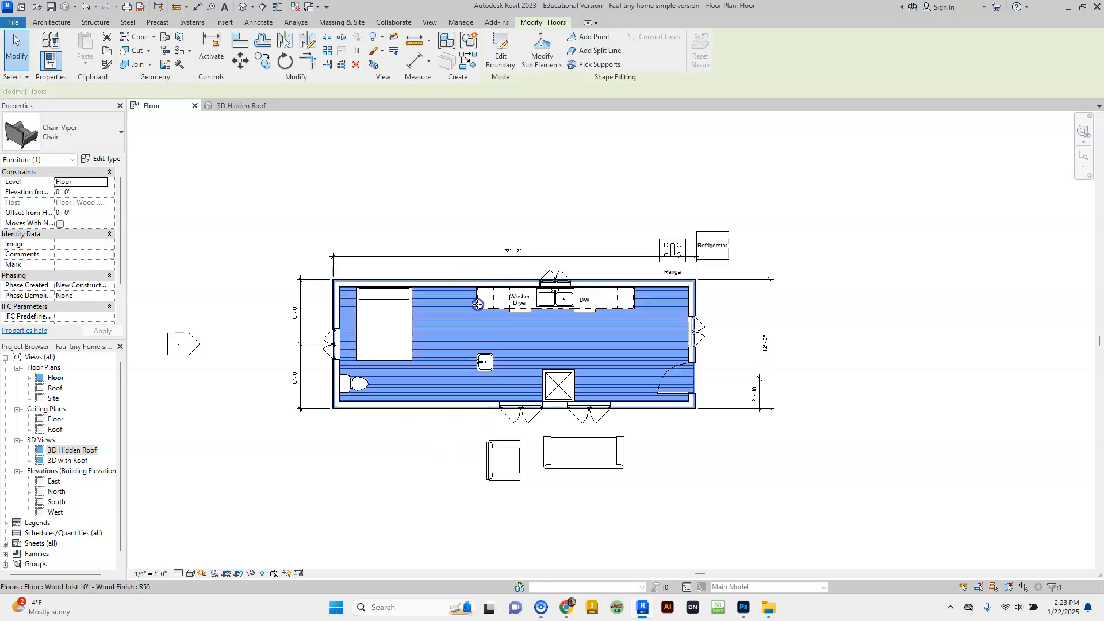
click(501, 313)
click(510, 234)
scroll(493, 310, up, 2)
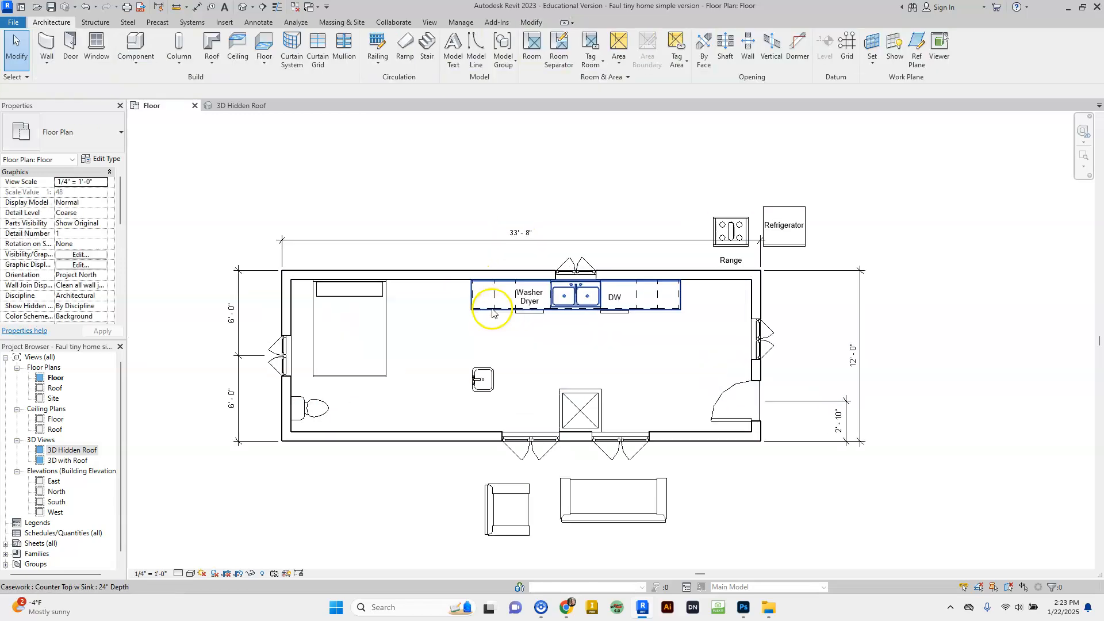
scroll(492, 313, up, 2)
click(486, 313)
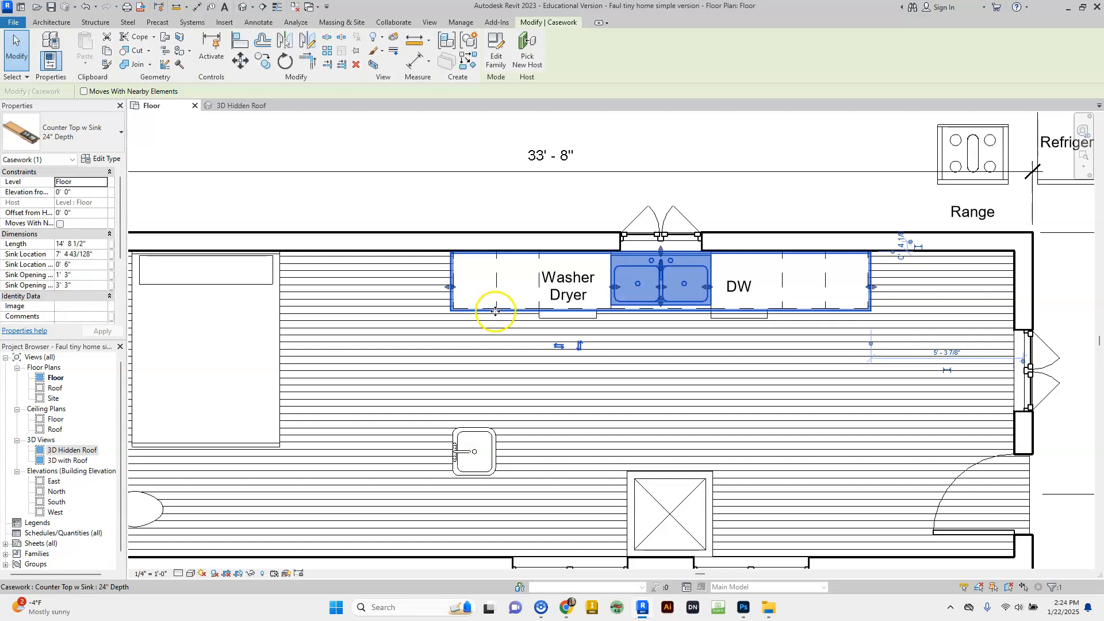
ctrl+click(495, 281)
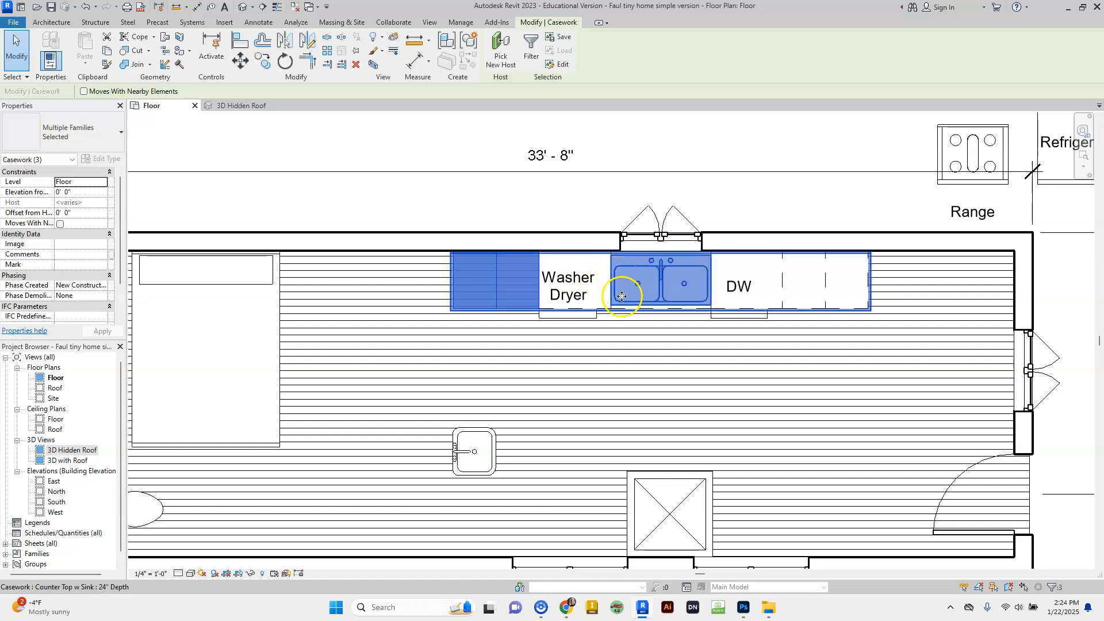
ctrl+click(731, 316)
ctrl+click(592, 318)
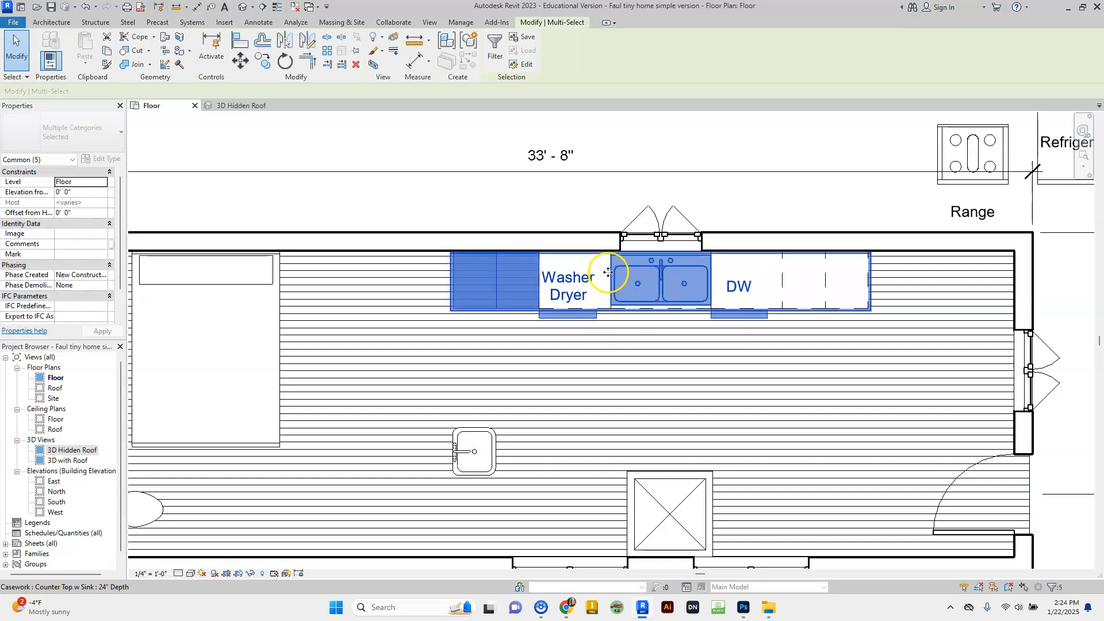
ctrl+click(782, 282)
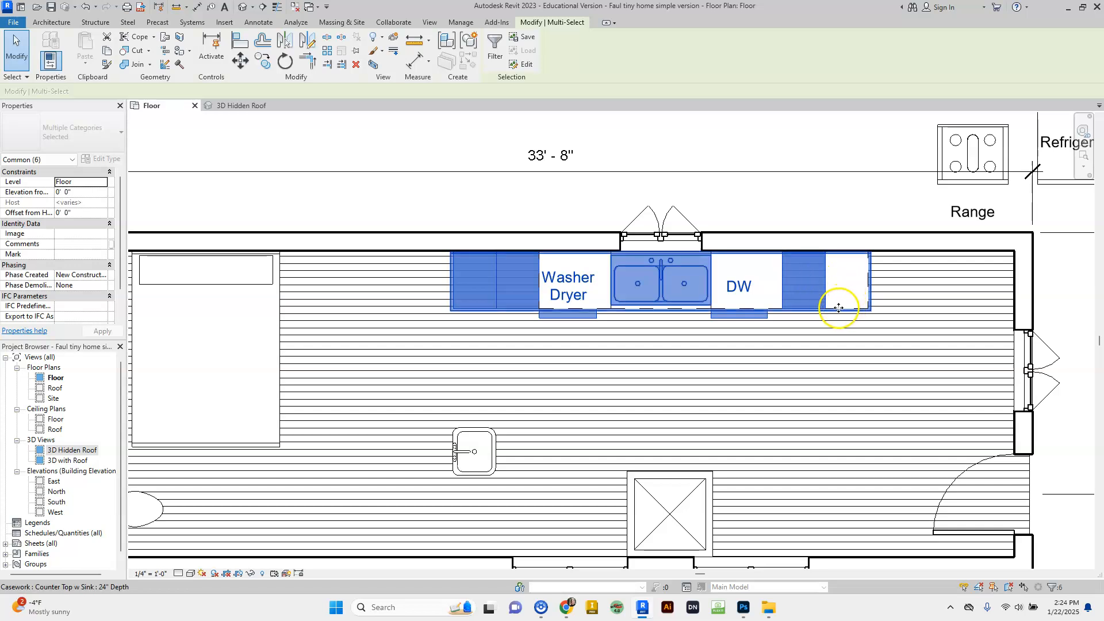
ctrl+click(851, 282)
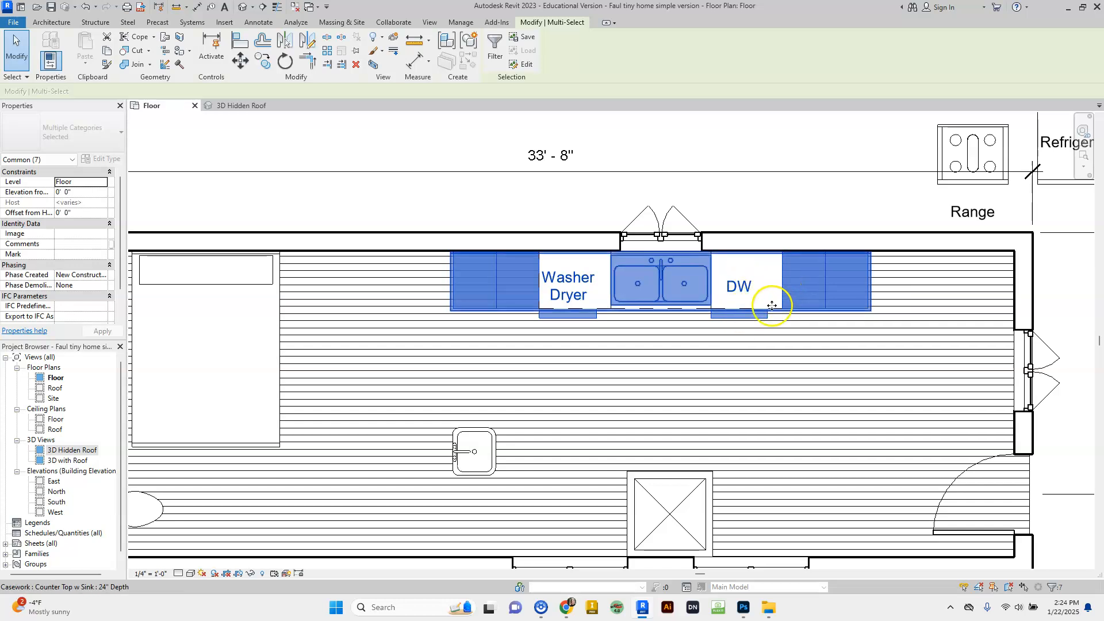
key(Right)
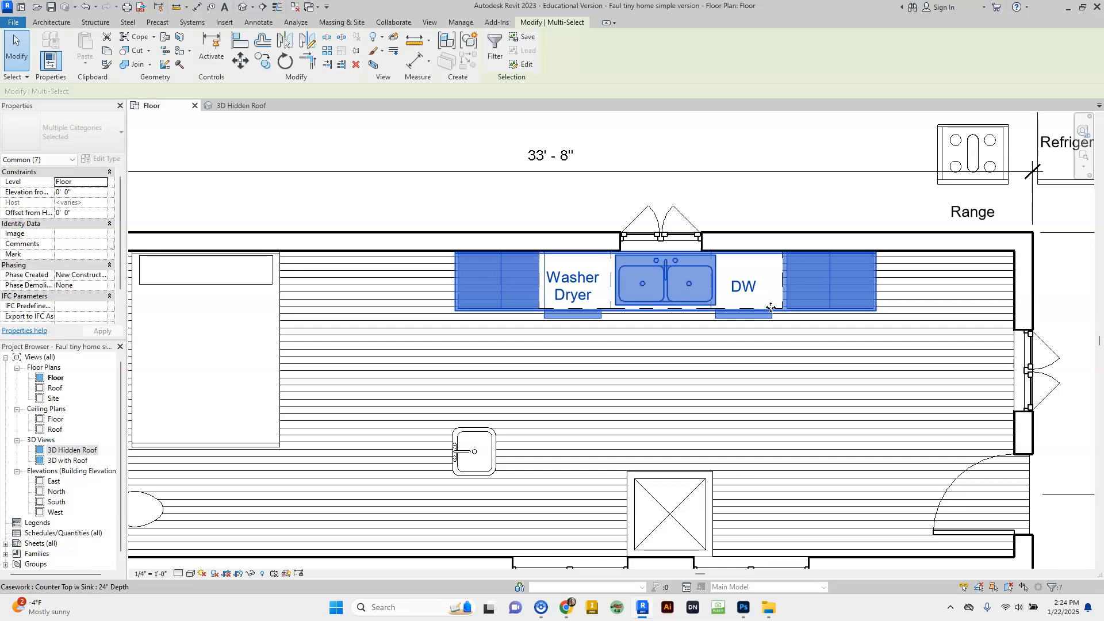
key(Right)
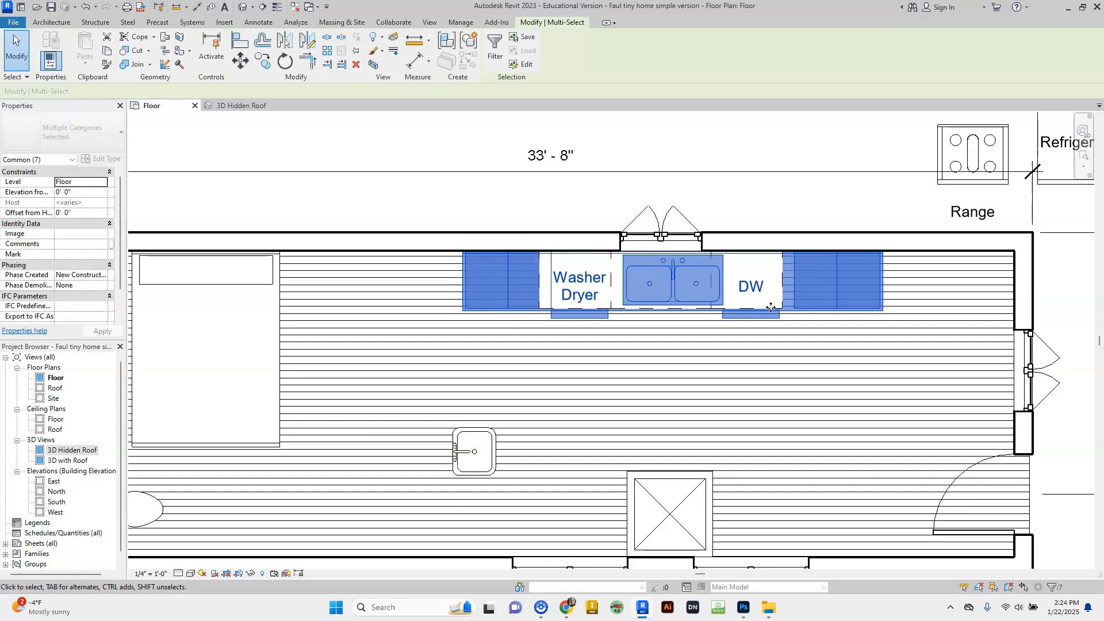
key(Right)
key(Right)
key(Right)
key(Right)
key(Right)
key(Right)
key(Right)
key(Right)
key(Right)
key(Right)
key(Right)
key(Right)
key(Right)
key(Right)
key(Right)
key(Right)
key(Right)
key(Right)
key(Right)
key(Right)
key(Right)
key(Right)
key(Right)
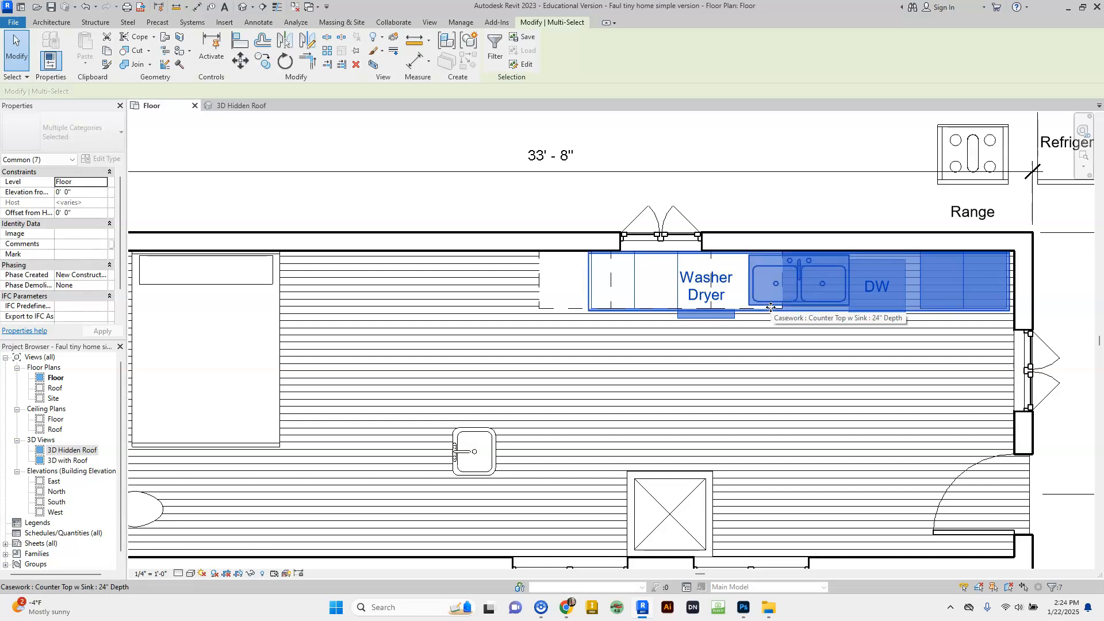
click(760, 200)
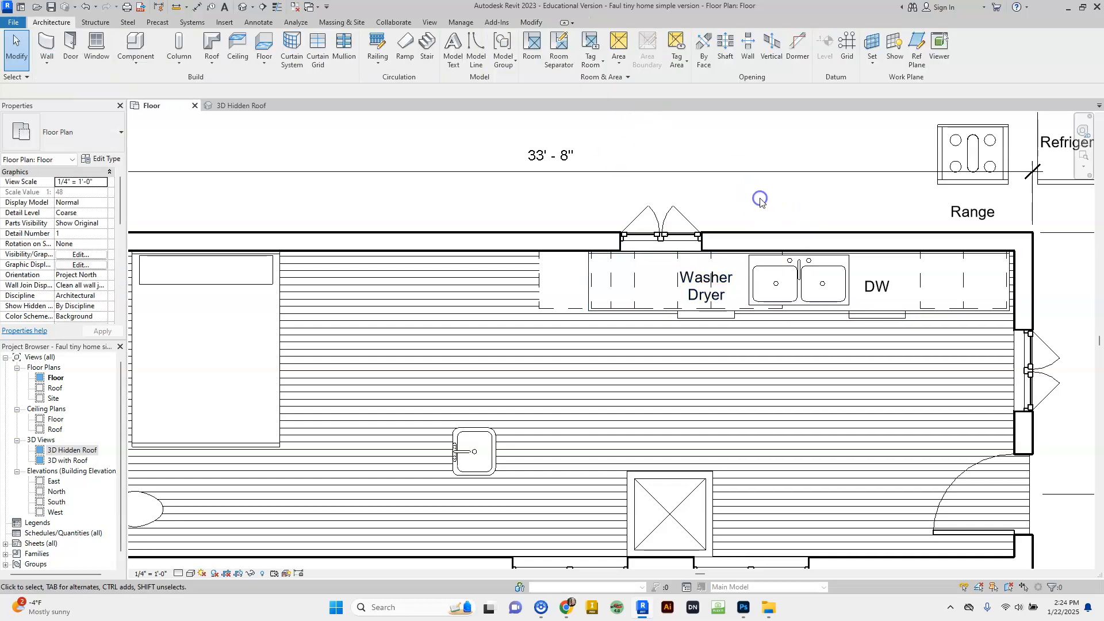
click(634, 285)
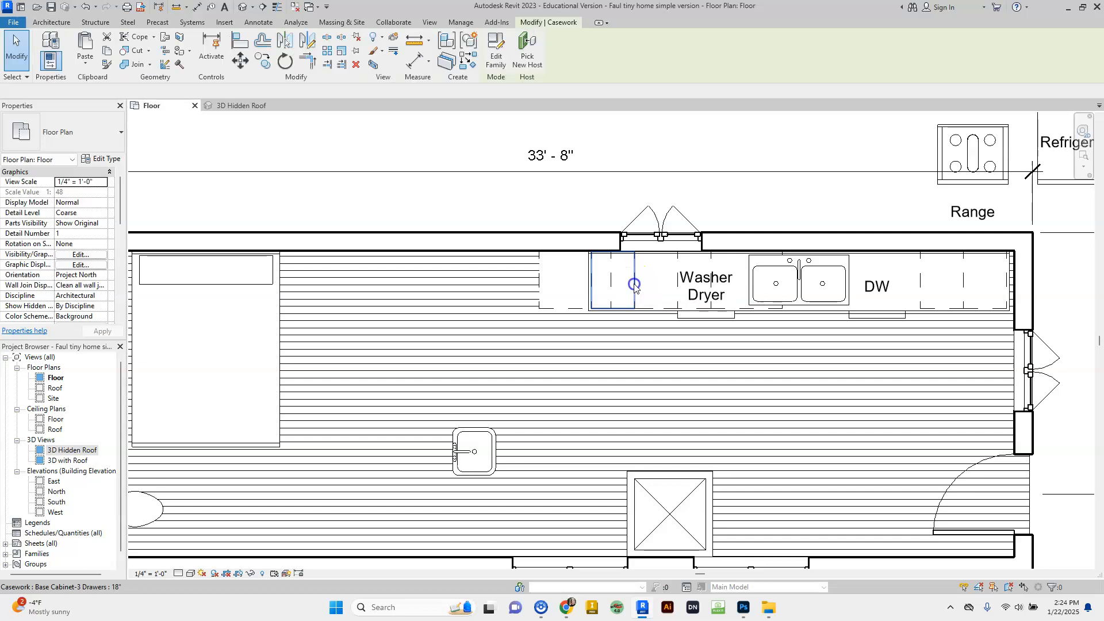
key(Escape)
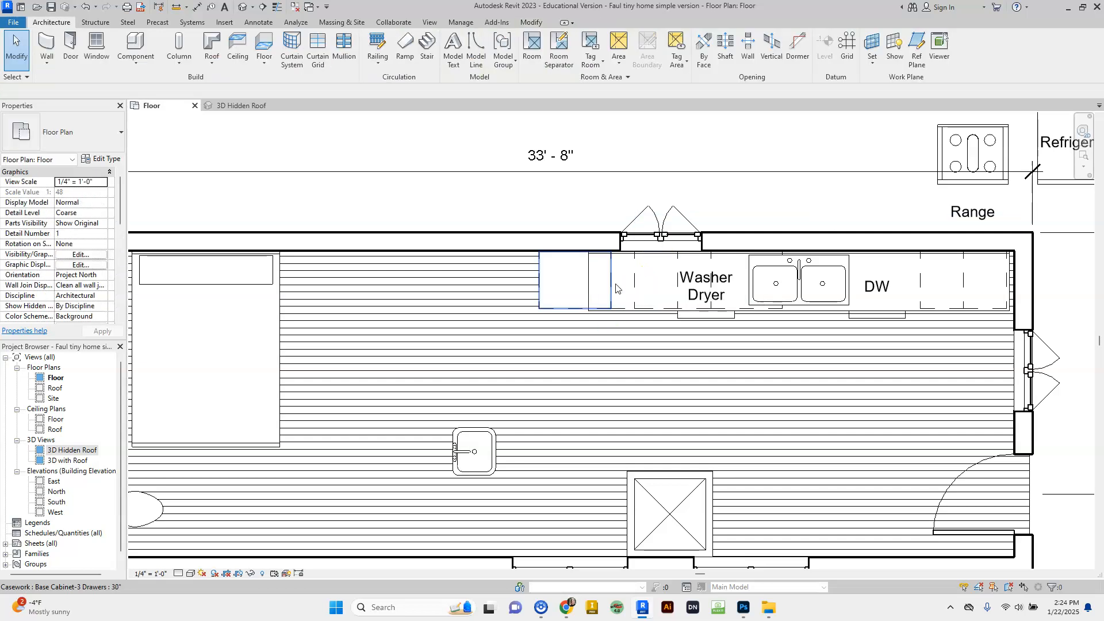
click(611, 293)
key(Delete)
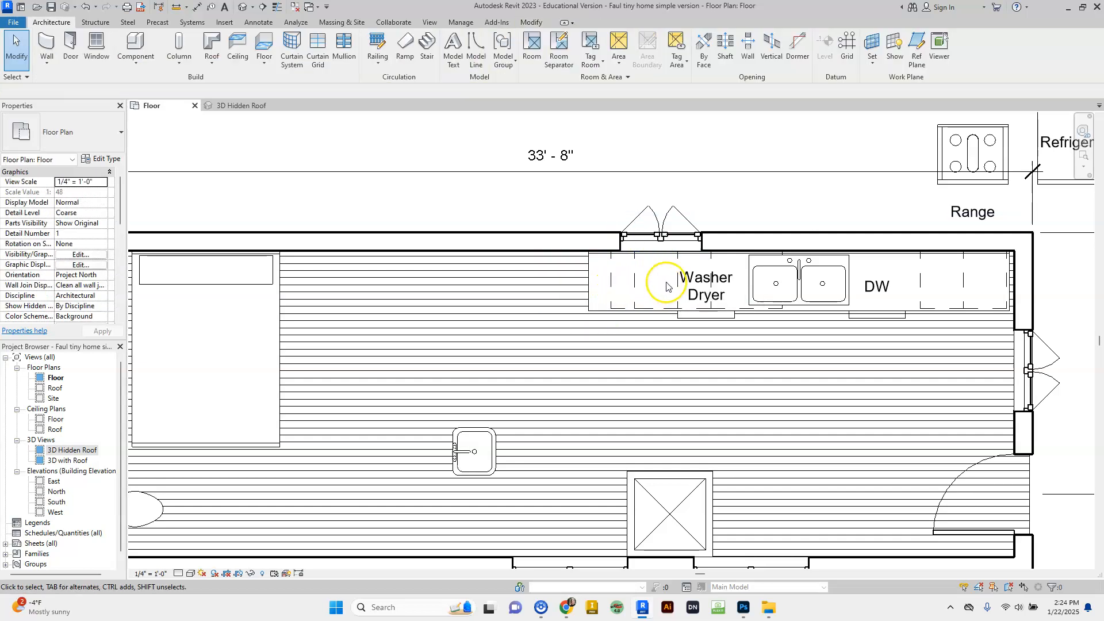
key(ctrl+z)
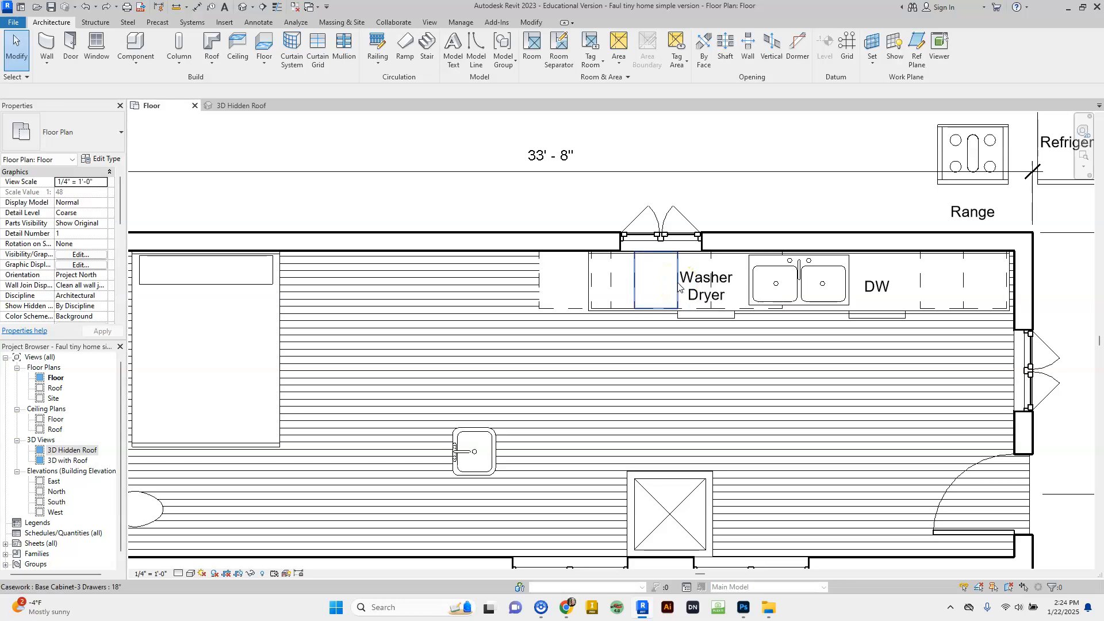
Delete the 30" cabinet left sticking out at the bed end of the counter, and check the model in the 3D Hidden Roof view.
click(540, 279)
key(Delete)
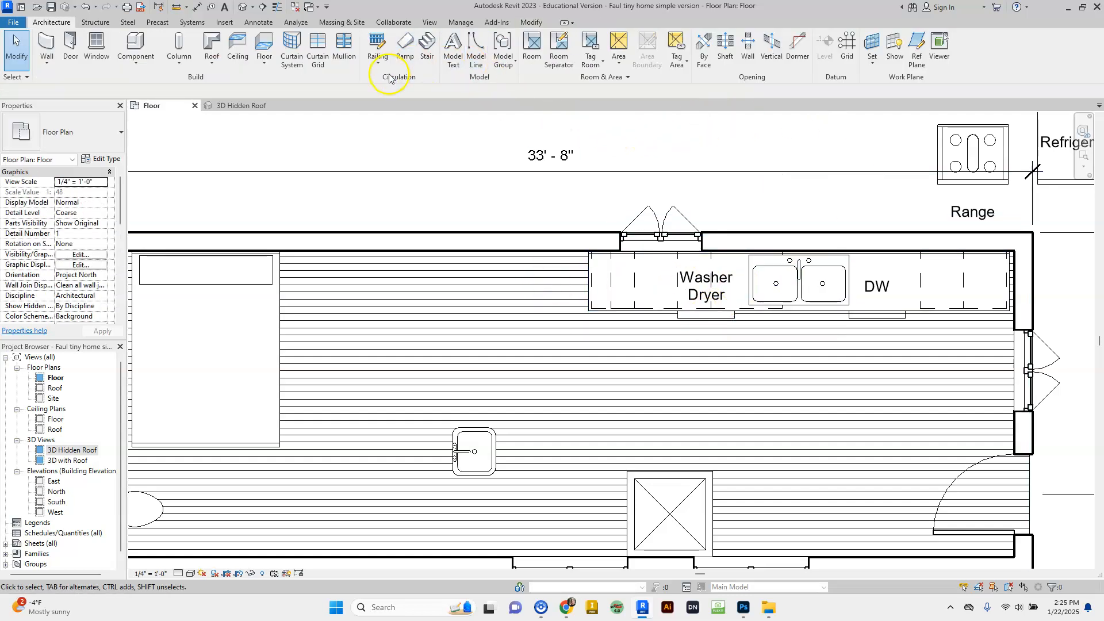
click(239, 107)
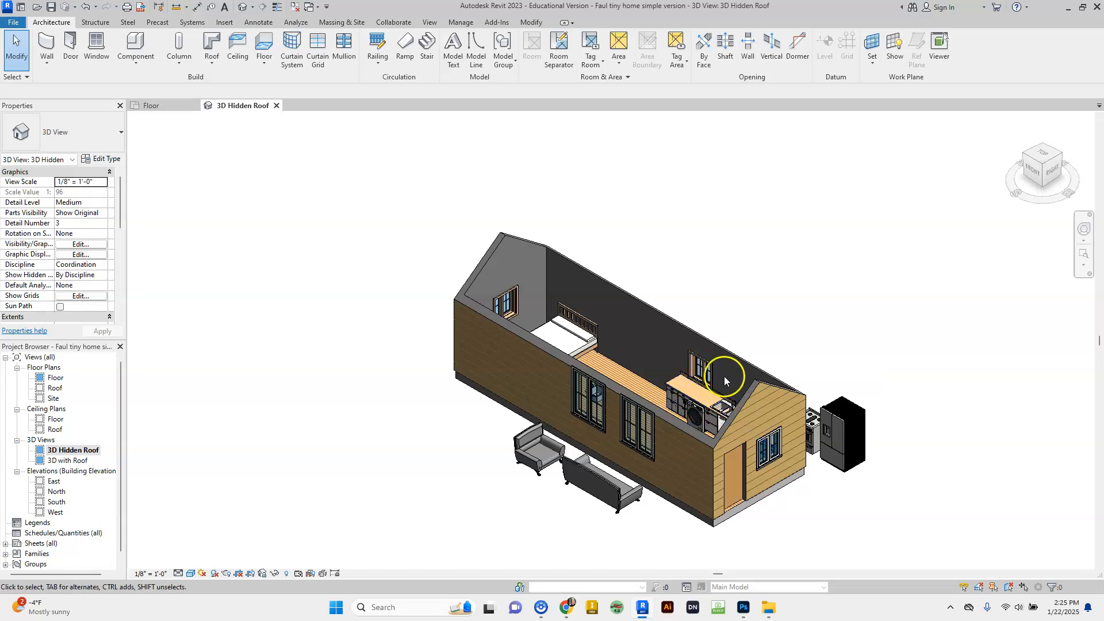
In the Floor plan, draw an Interior - 4 7/8" Partition (1-hr) wall on its centerline, up to the Roof level, across the house 9' - 0" from the bed-end wall.
click(153, 107)
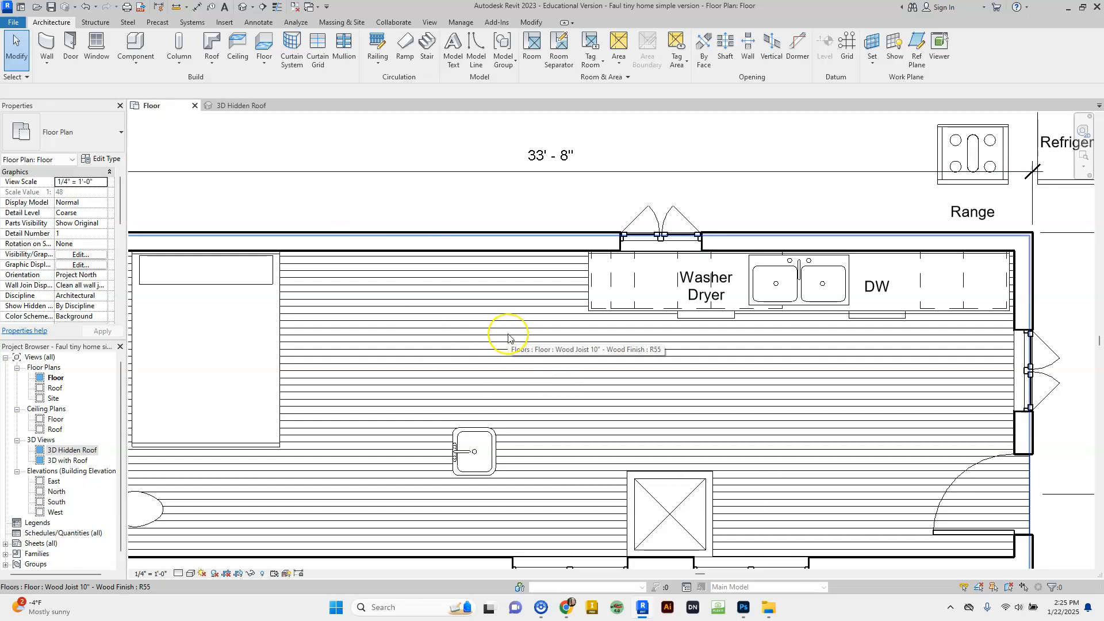
scroll(507, 333, down, 2)
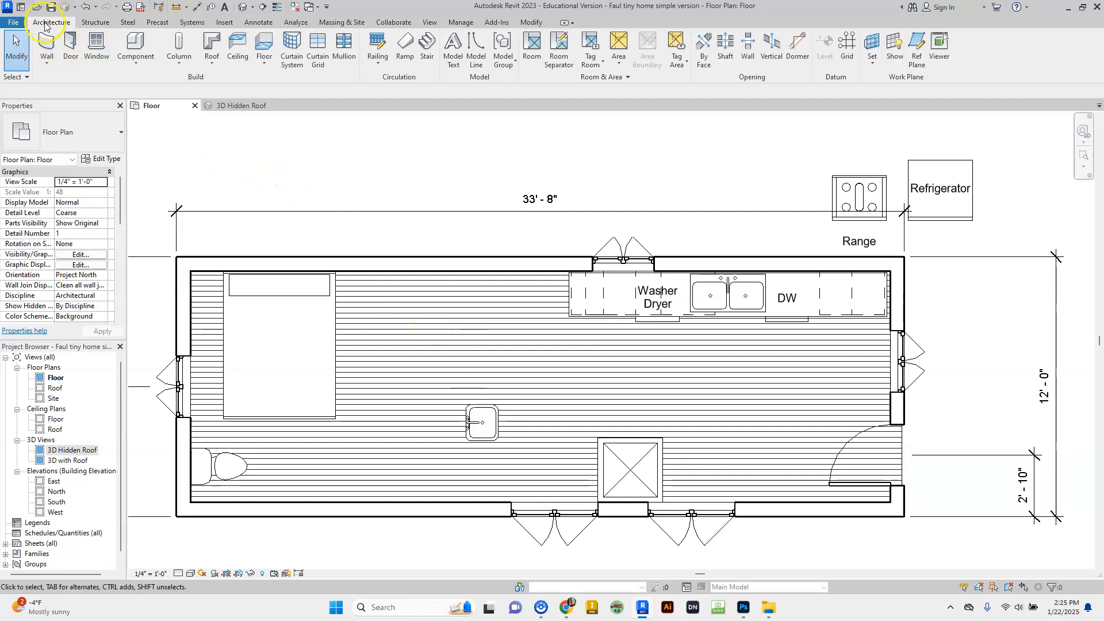
click(43, 46)
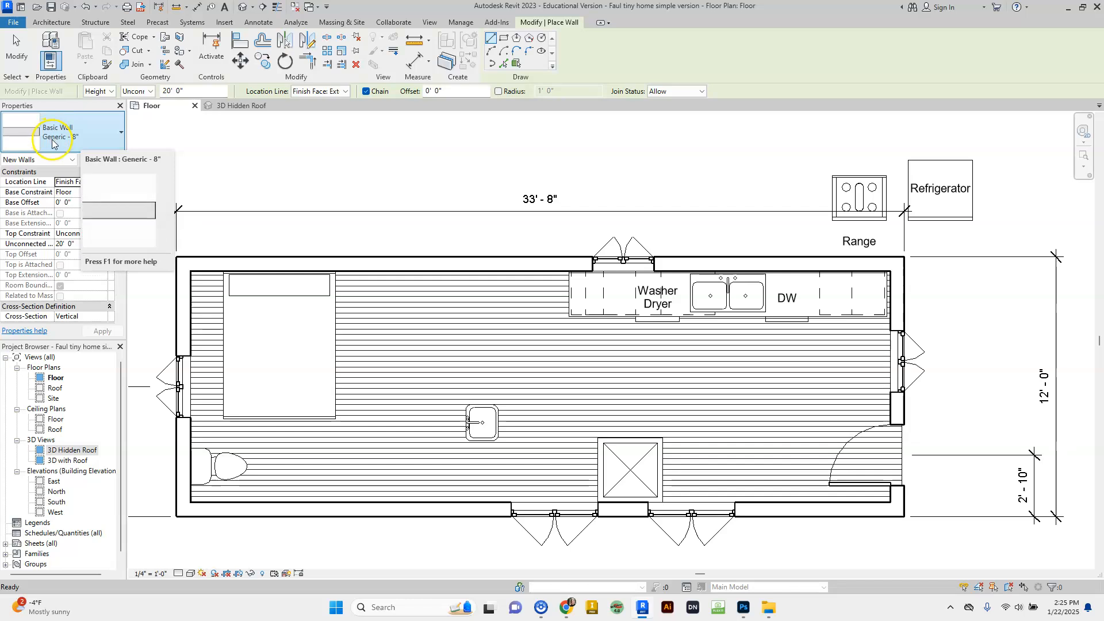
click(91, 134)
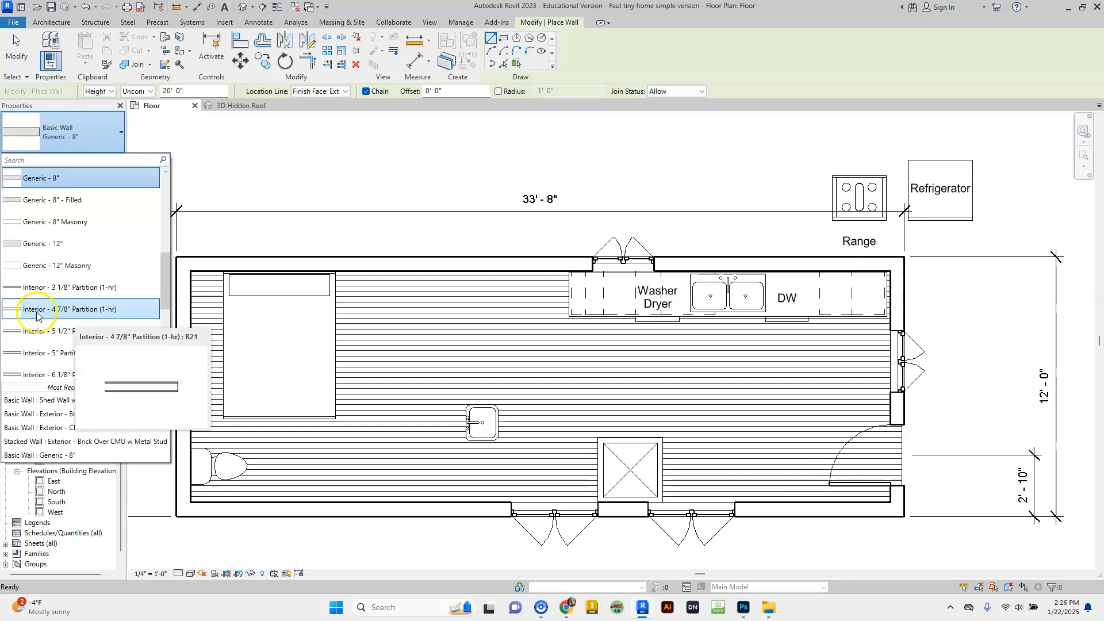
click(67, 315)
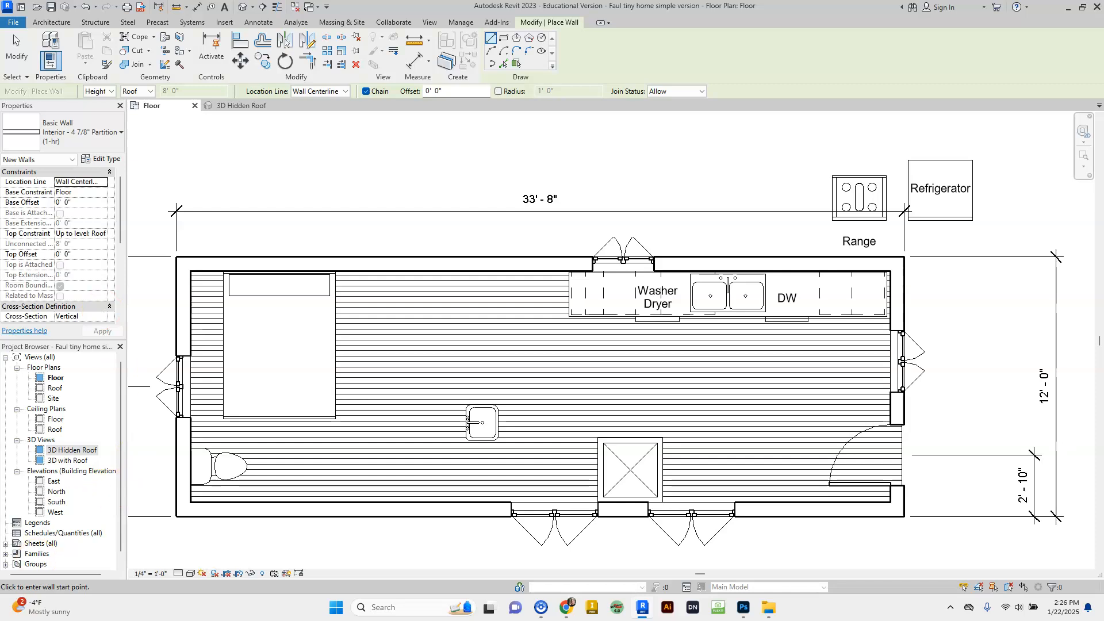
click(256, 107)
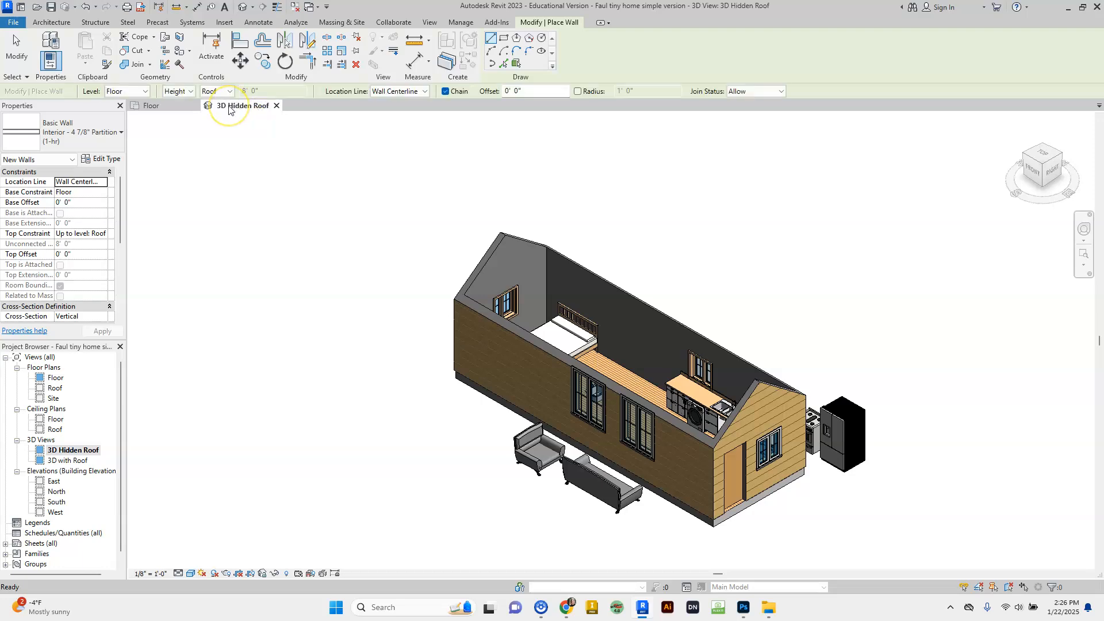
click(159, 109)
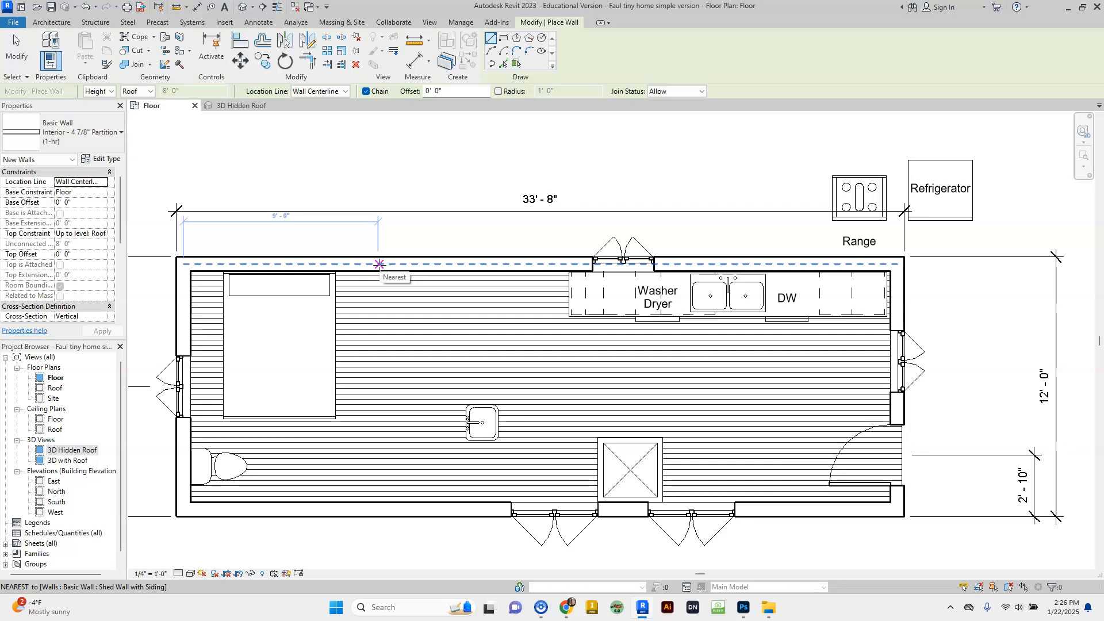
click(379, 264)
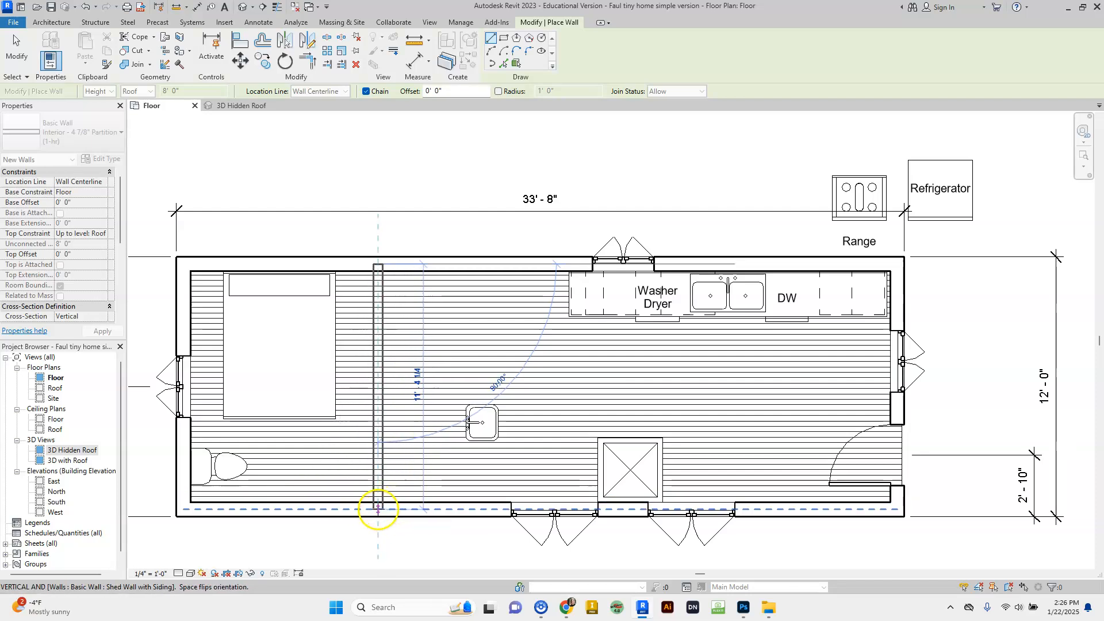
click(377, 510)
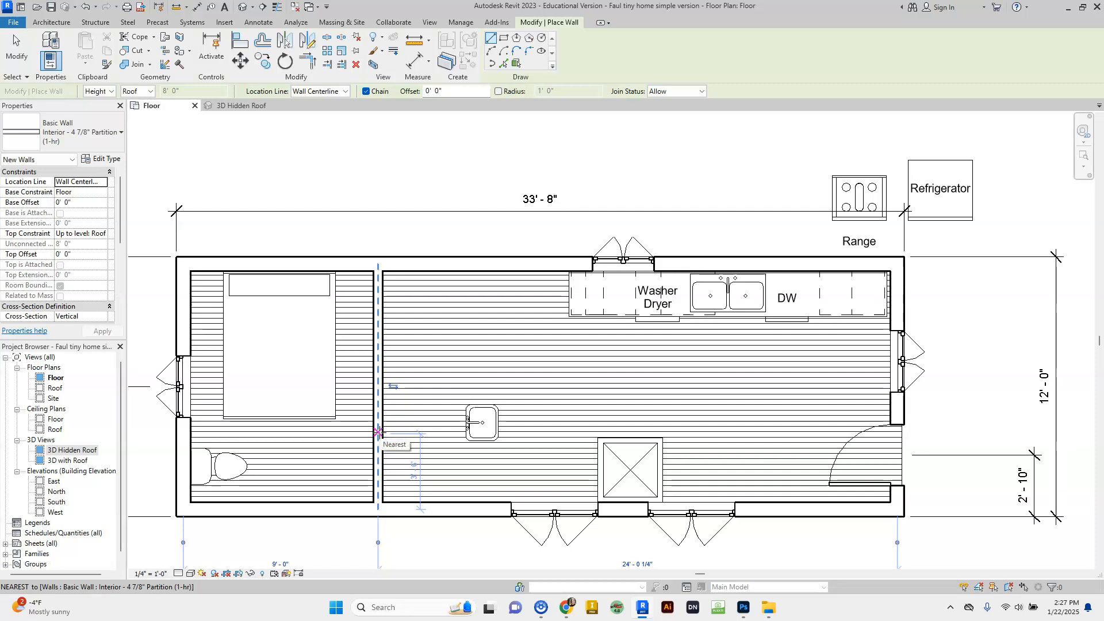
Draw the bathroom walls: 5' - 0" out from the bedroom partition, 3' - 6" from the double-window wall, and across to the opposite long wall.
click(377, 432)
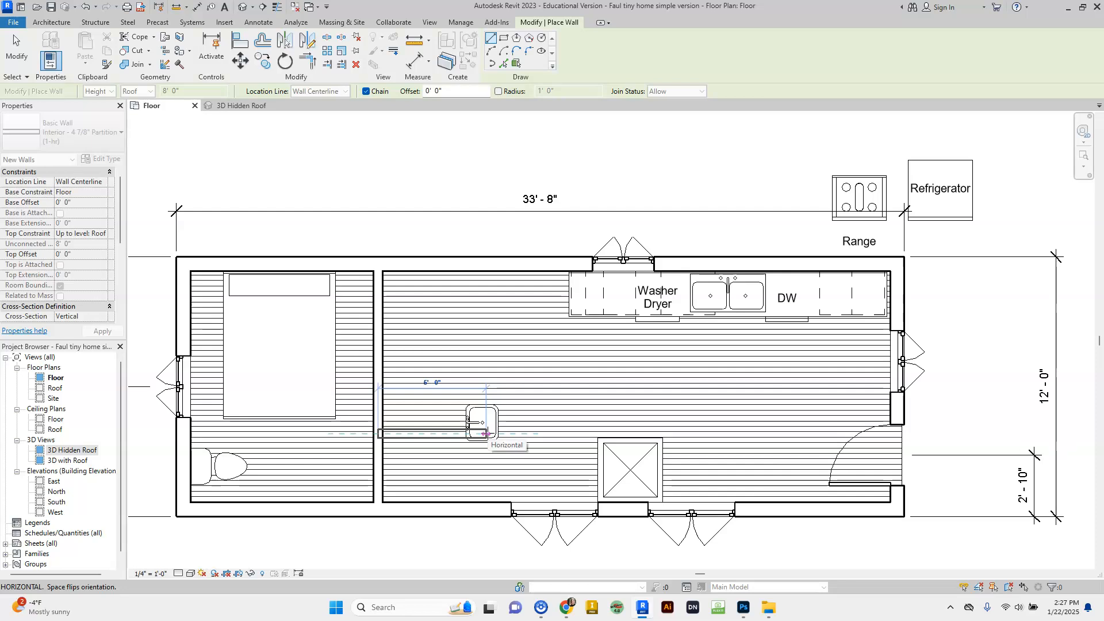
click(486, 433)
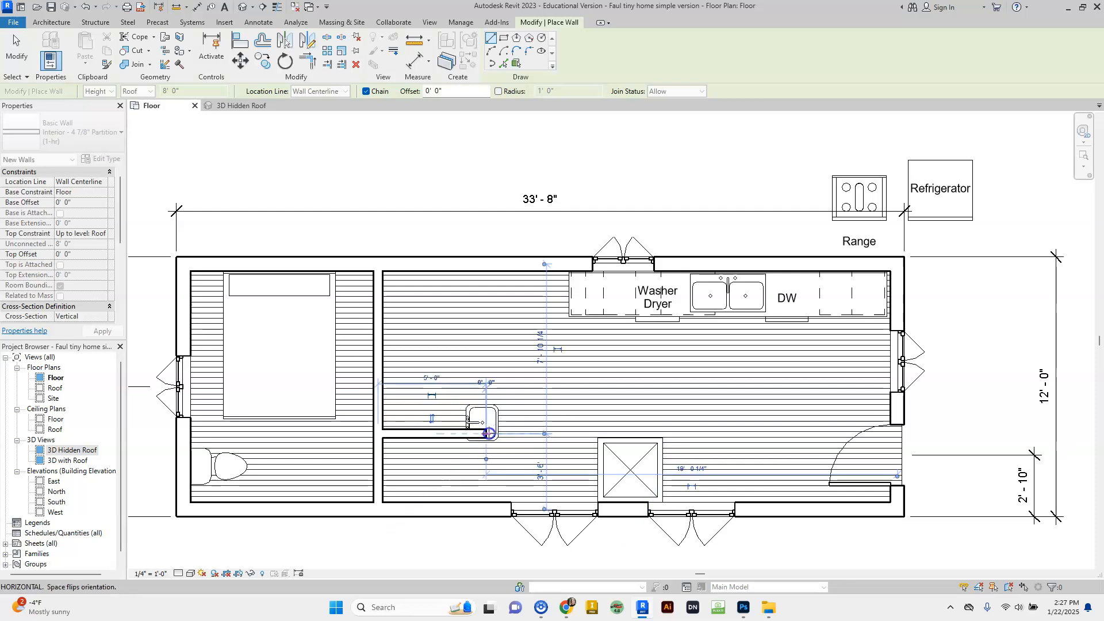
click(486, 265)
key(Escape)
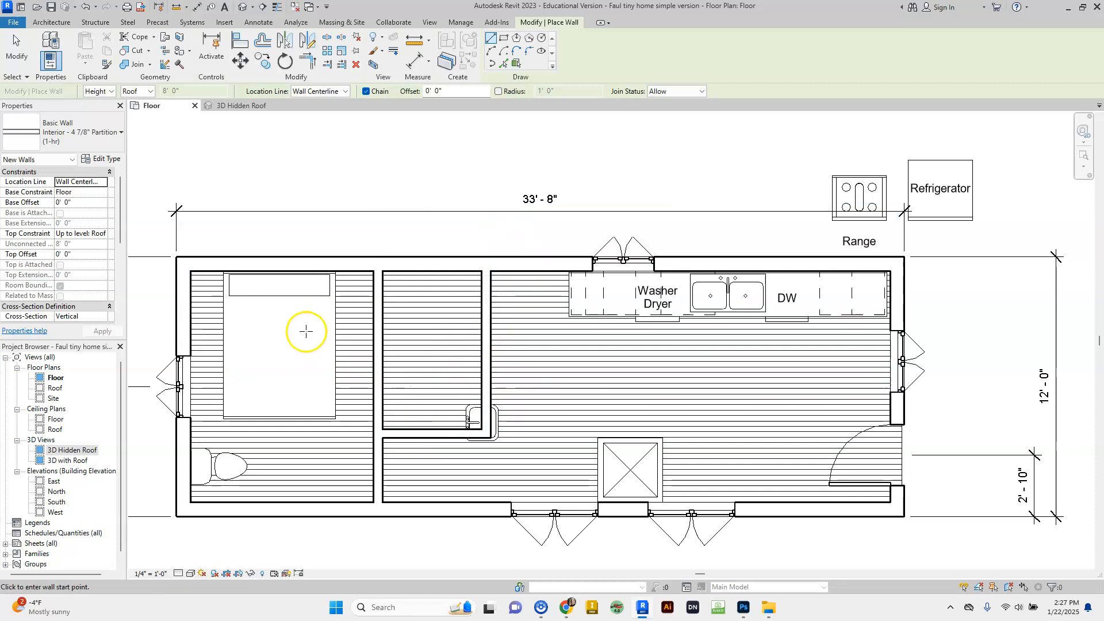
key(Escape)
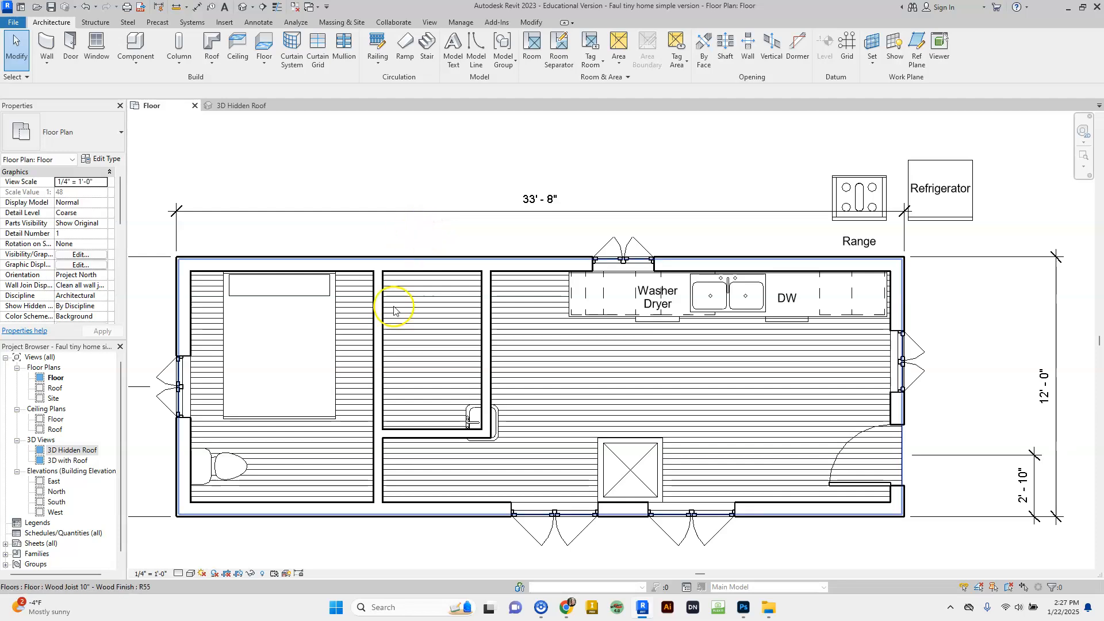
Move the square vanity sink into the new bathroom against the bedroom partition and flip its facing.
click(471, 423)
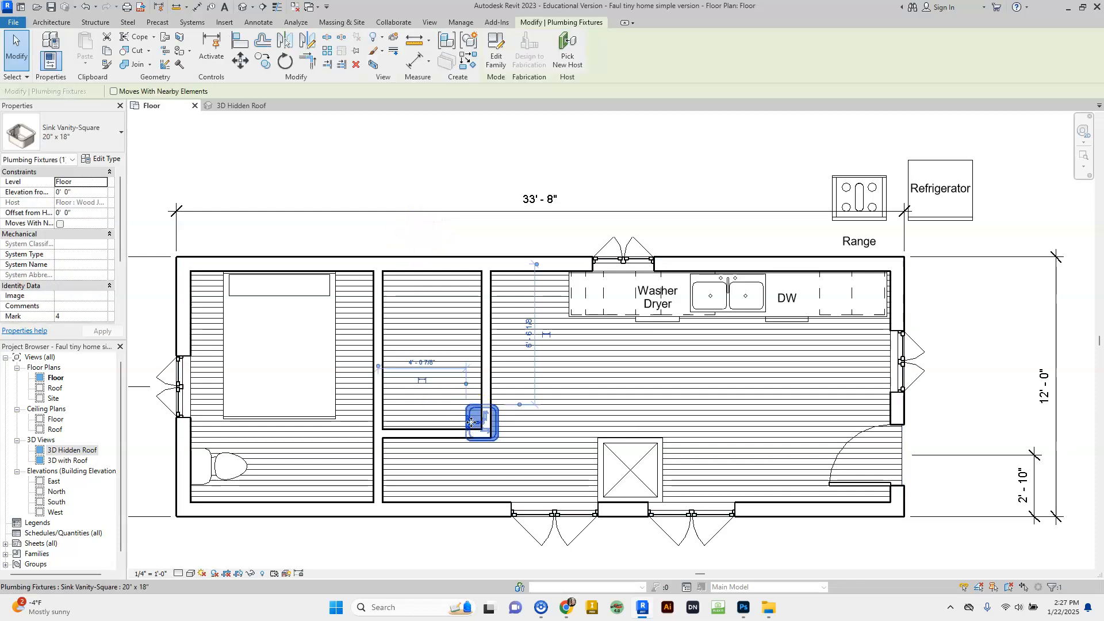
drag(472, 422, 384, 391)
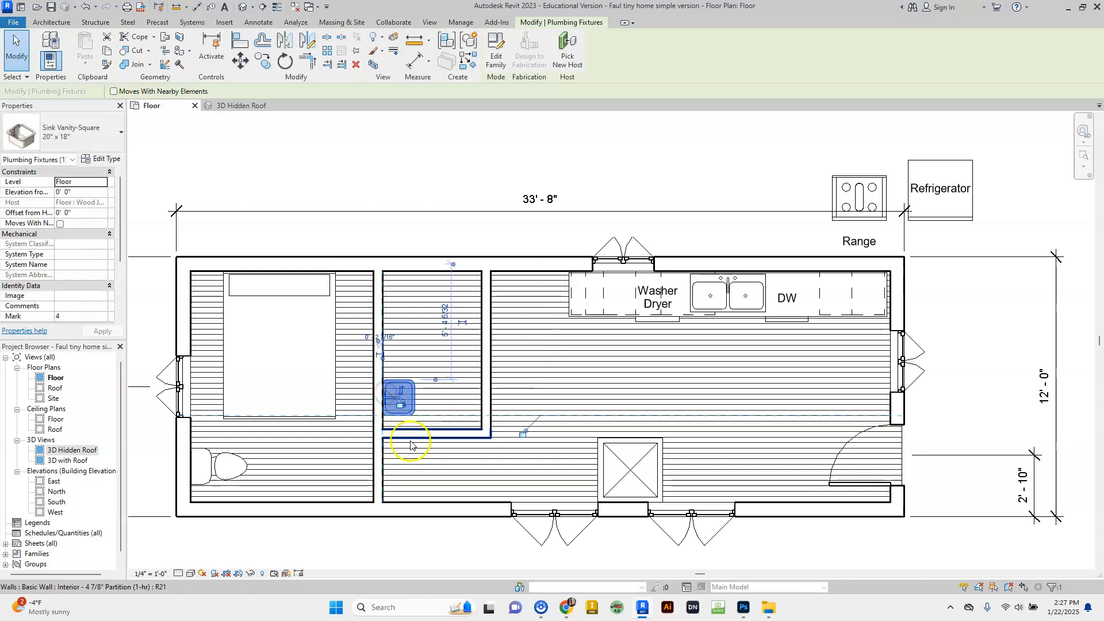
click(406, 406)
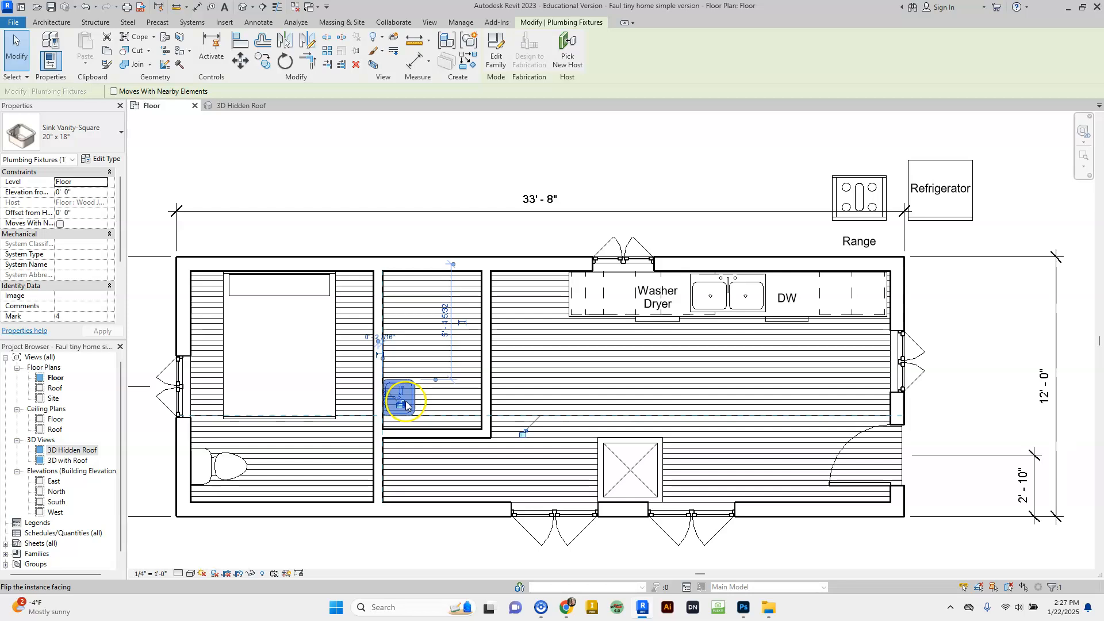
click(403, 411)
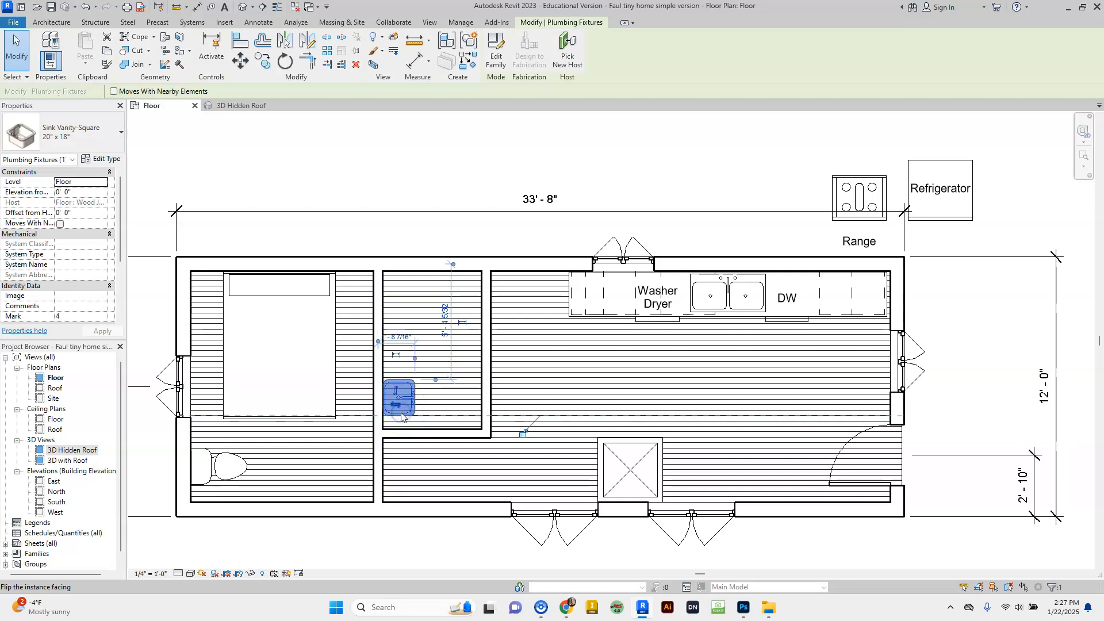
Delete the toilet standing in the bedroom corner against the end wall.
click(217, 472)
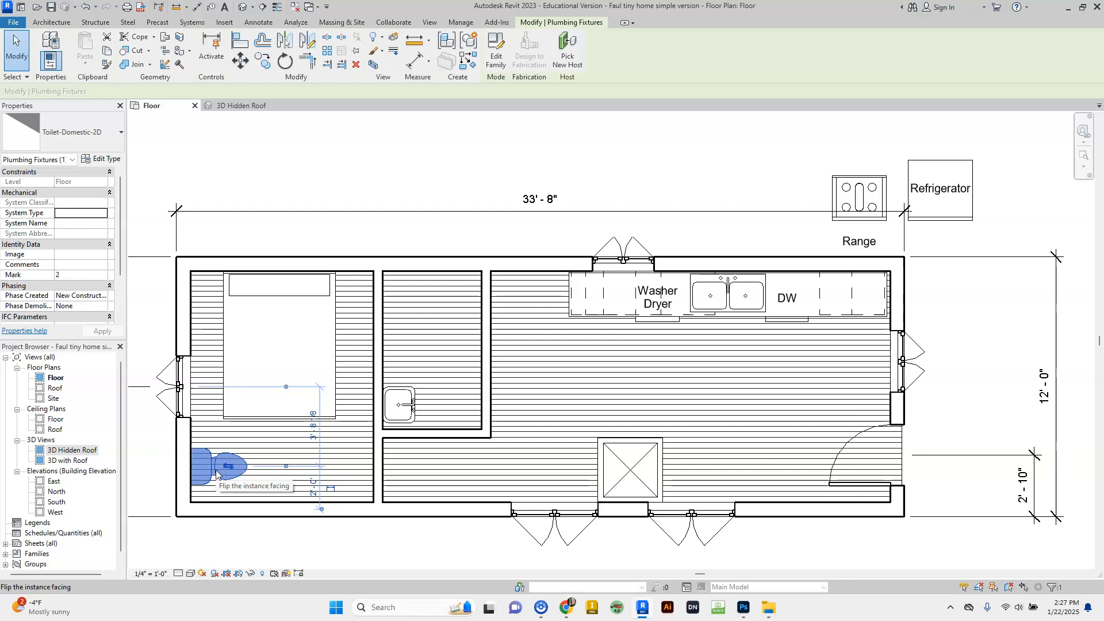
click(218, 473)
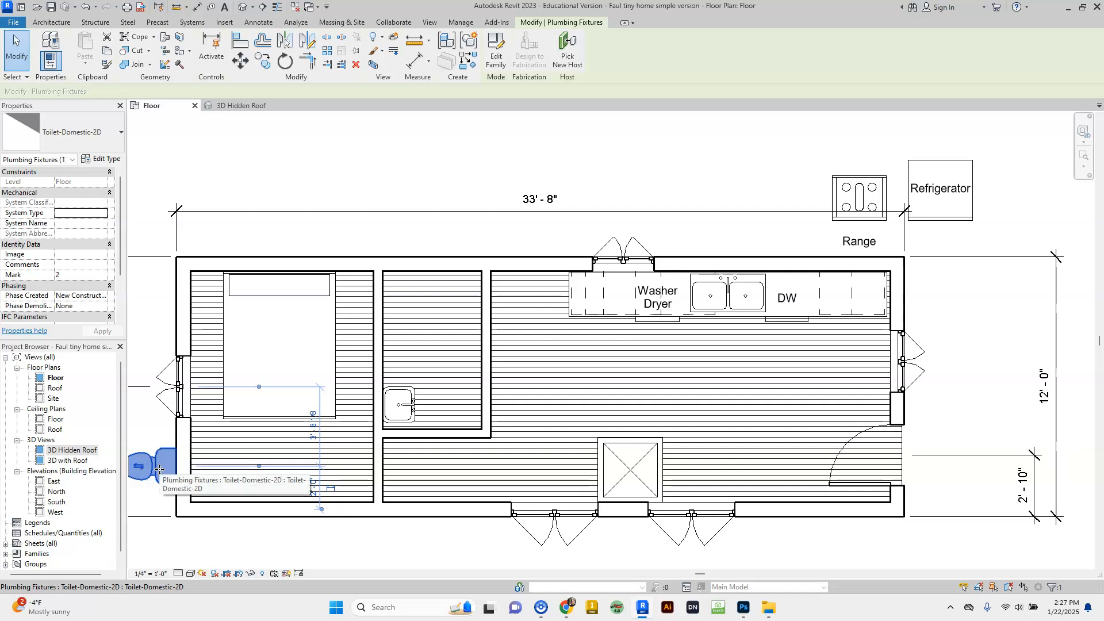
key(Delete)
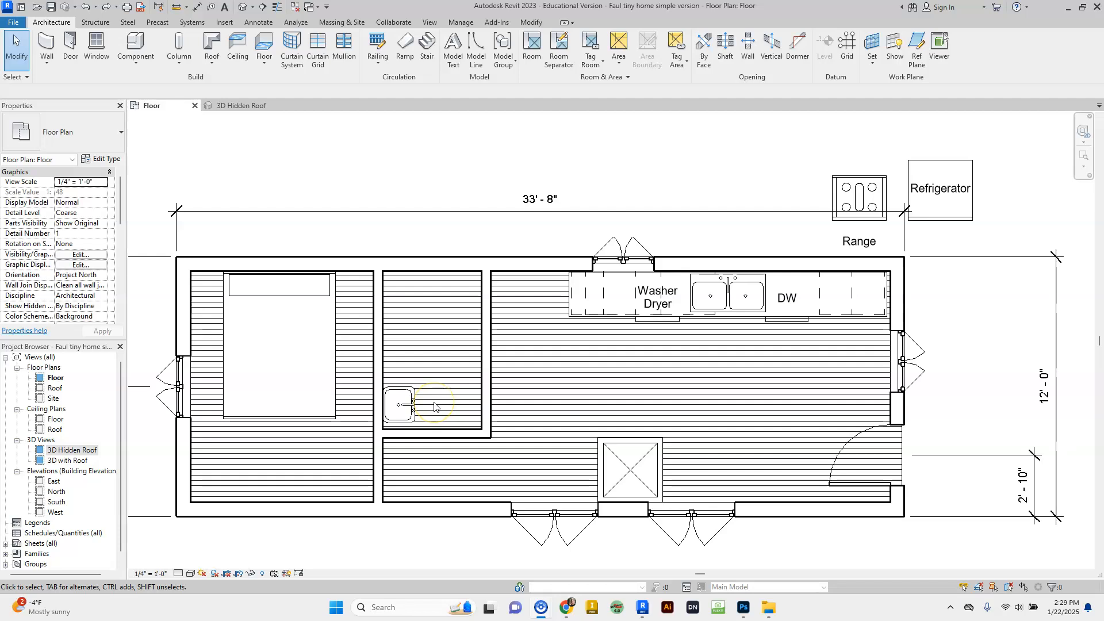
Place a Toilet-Domestic-2D on the bathroom side of the bedroom partition, next to the sink and 3' - 6" from the short bathroom wall.
click(136, 40)
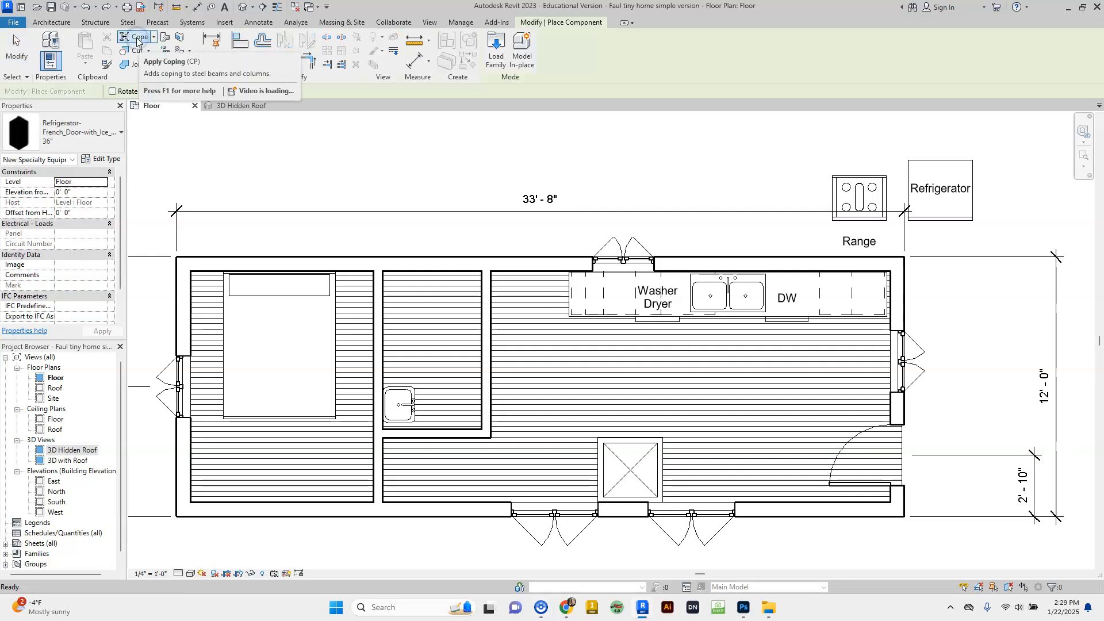
click(95, 141)
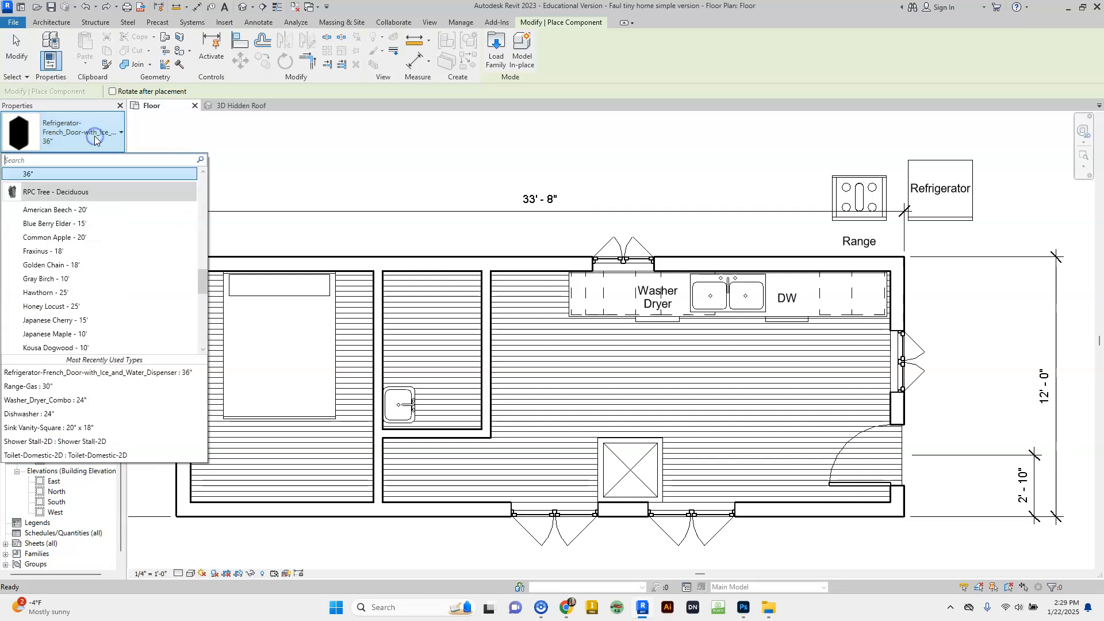
scroll(104, 243, down, 1)
scroll(104, 243, down, 10)
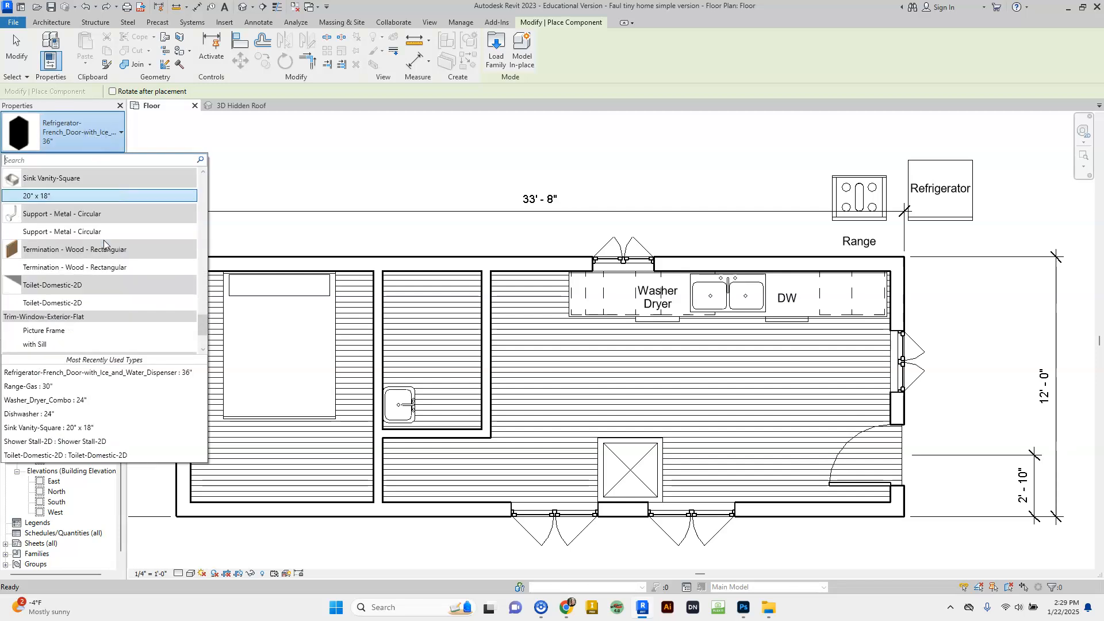
click(70, 305)
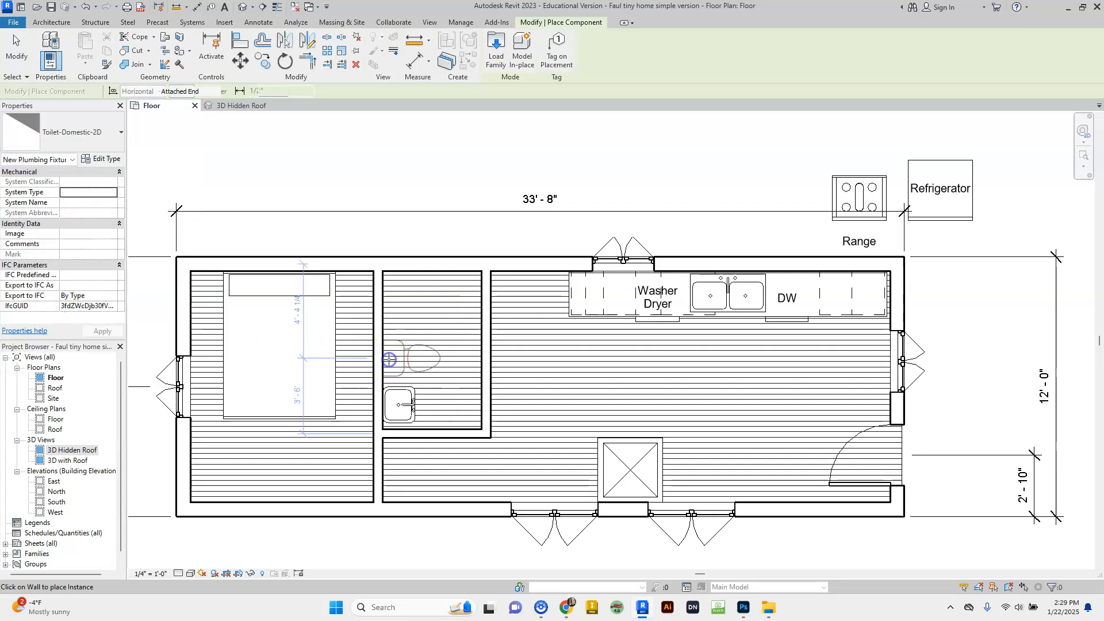
click(389, 359)
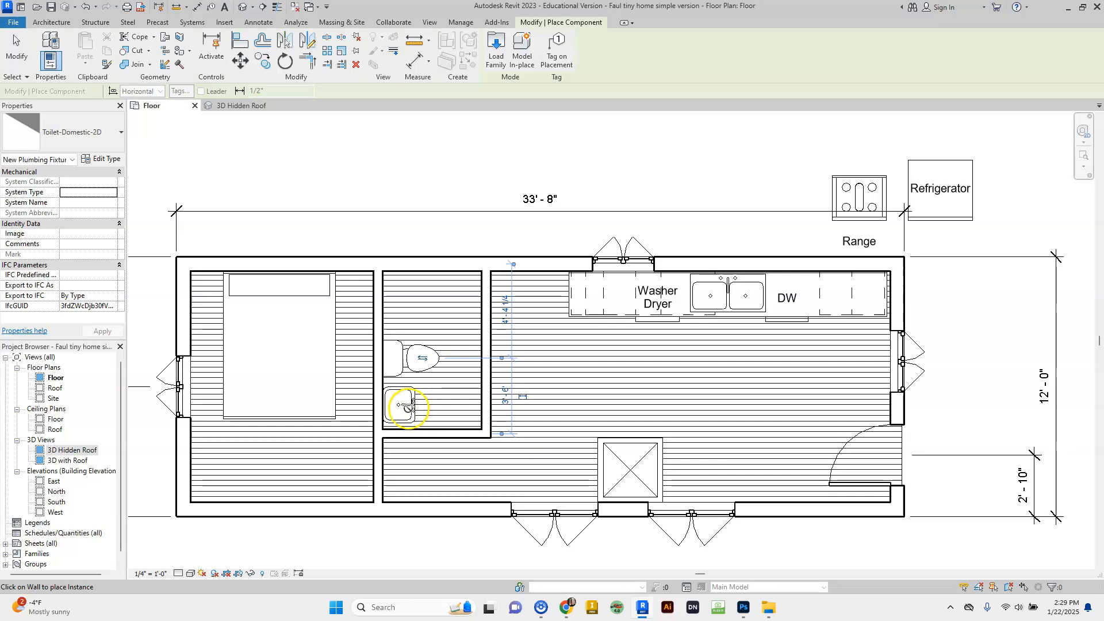
scroll(407, 407, up, 5)
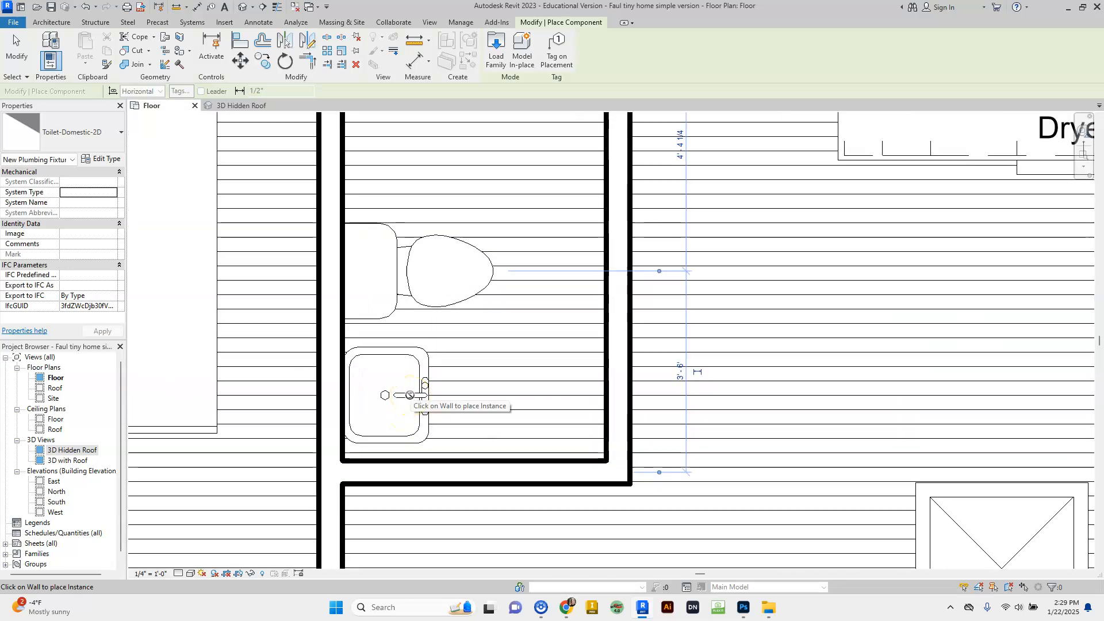
key(Escape)
key(Escape)
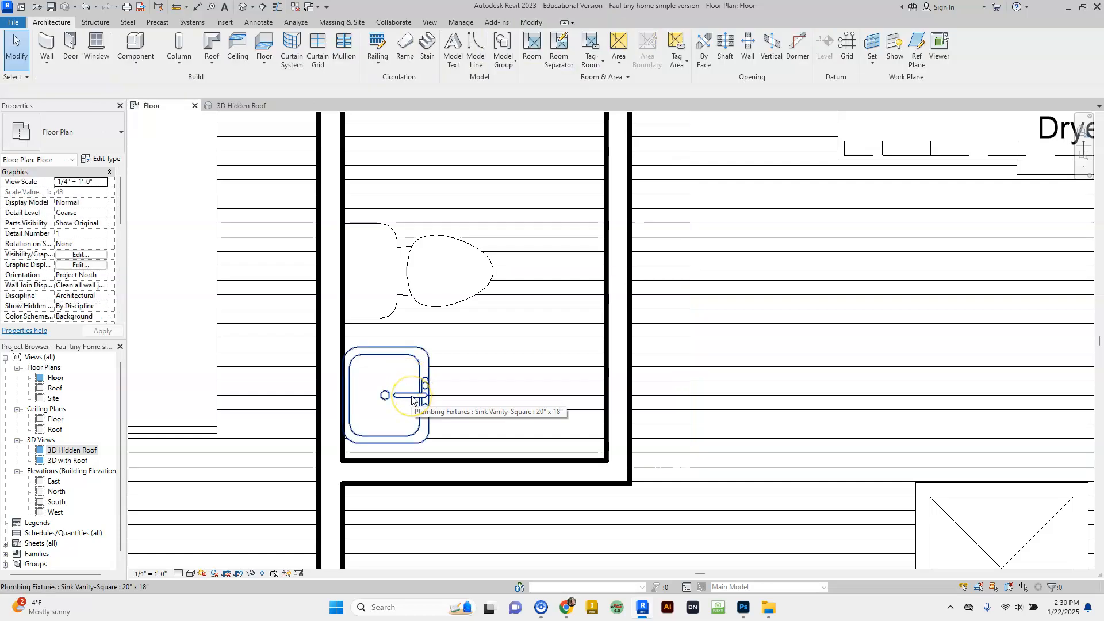
Flip the vanity sink so its faucet faces the bedroom partition, and nudge it slightly away from that wall.
click(411, 400)
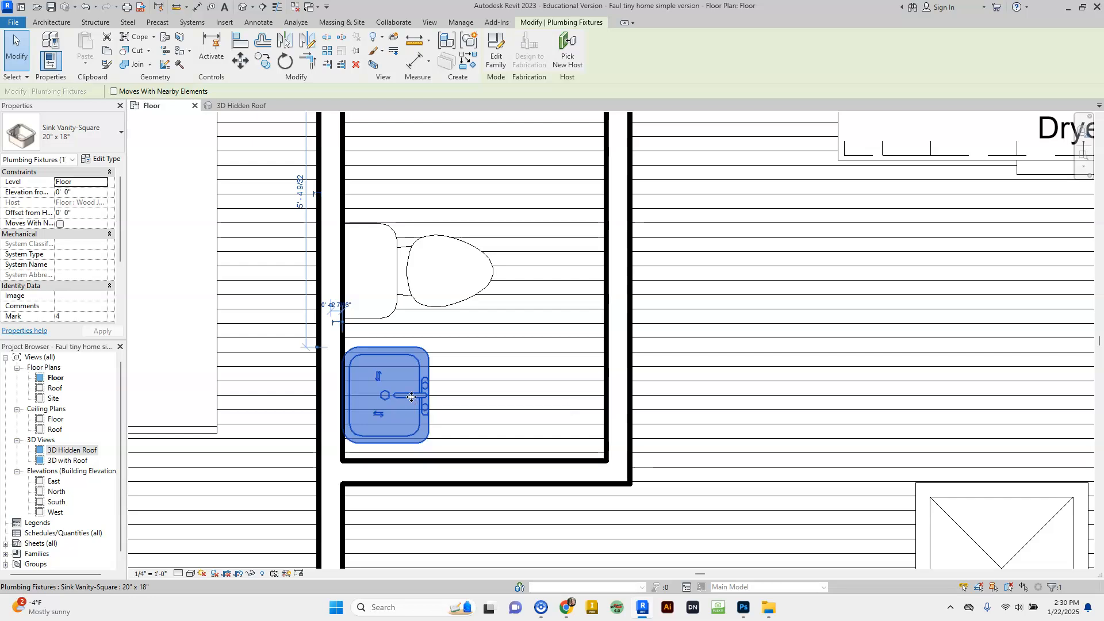
click(379, 415)
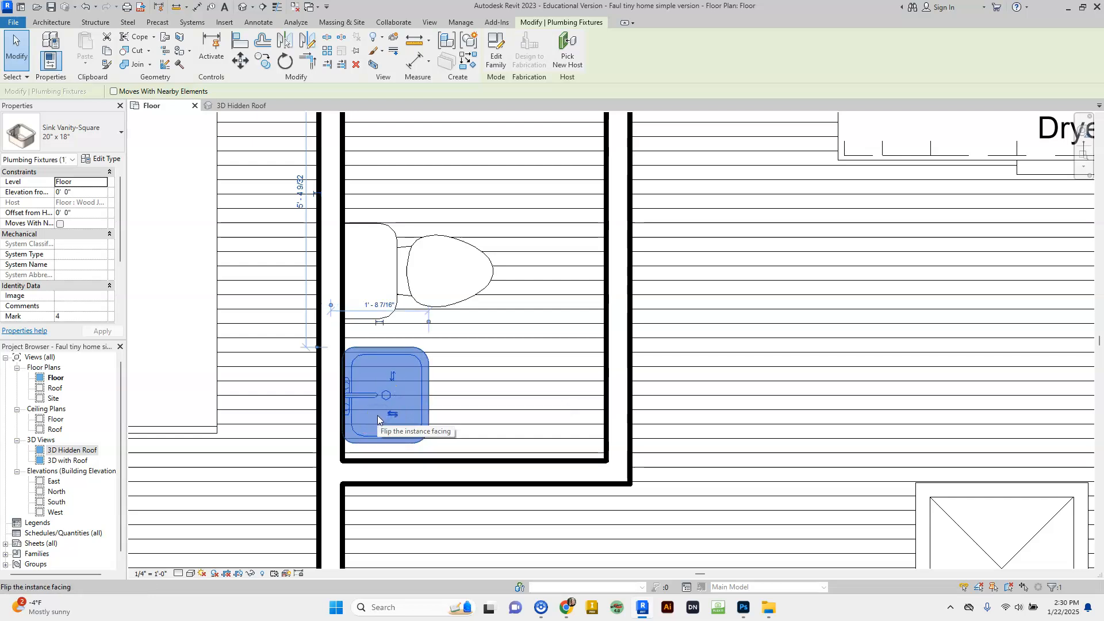
key(Right)
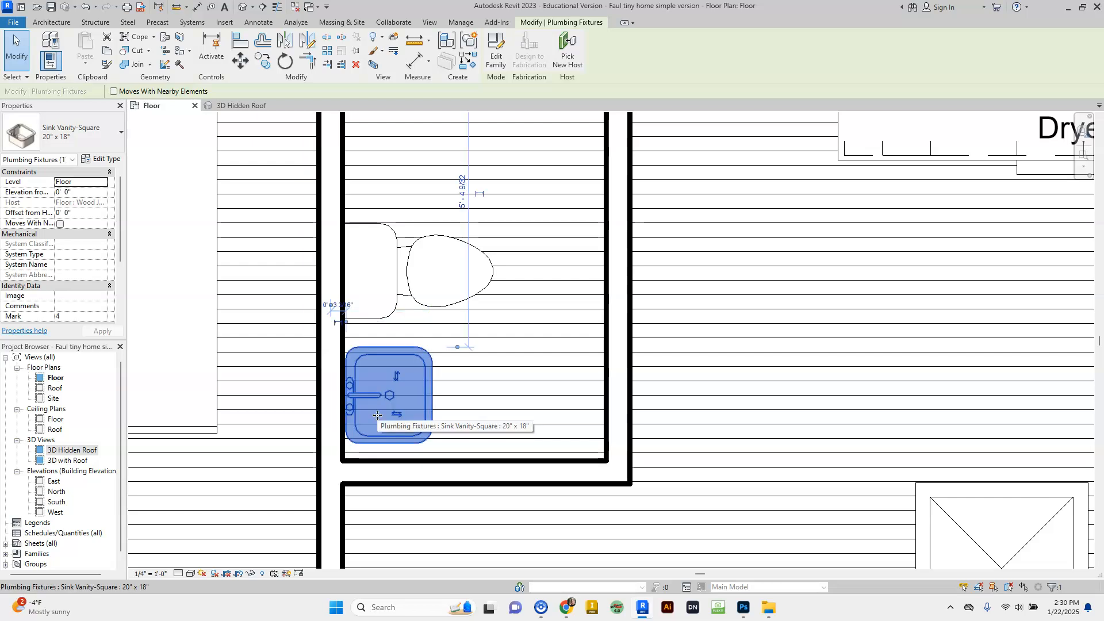
click(372, 395)
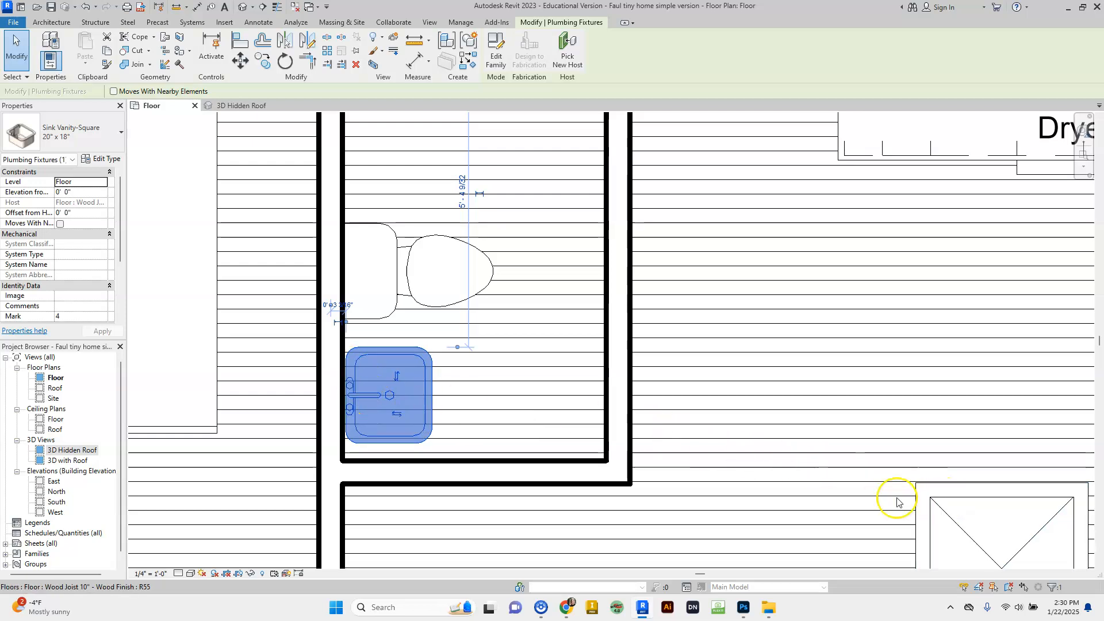
Move the shower stall into the bathroom corner between the bedroom partition and the exterior long wall, beside the toilet.
scroll(764, 468, down, 1)
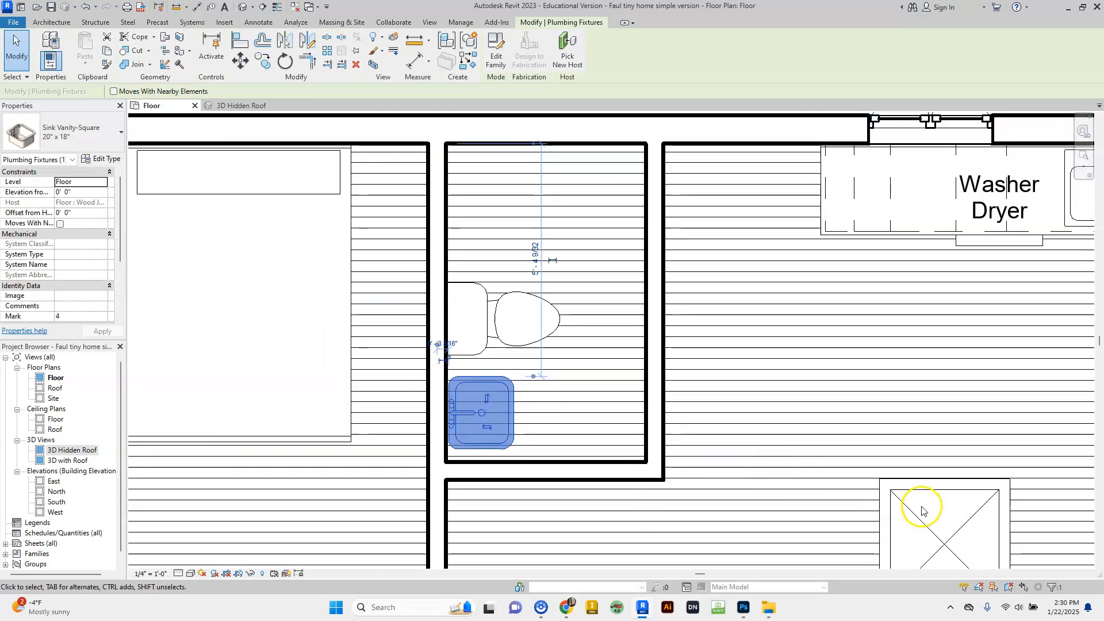
drag(904, 512, 474, 166)
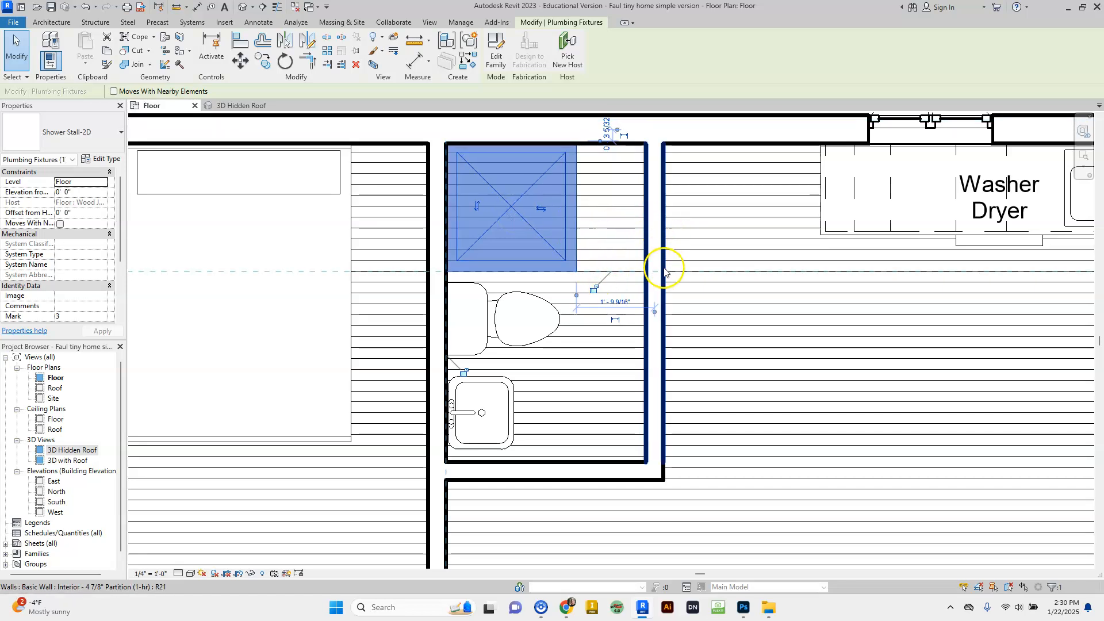
Move the bathroom partition on the kitchen side outward until it is 6' - 0" from the bedroom partition.
scroll(659, 286, down, 4)
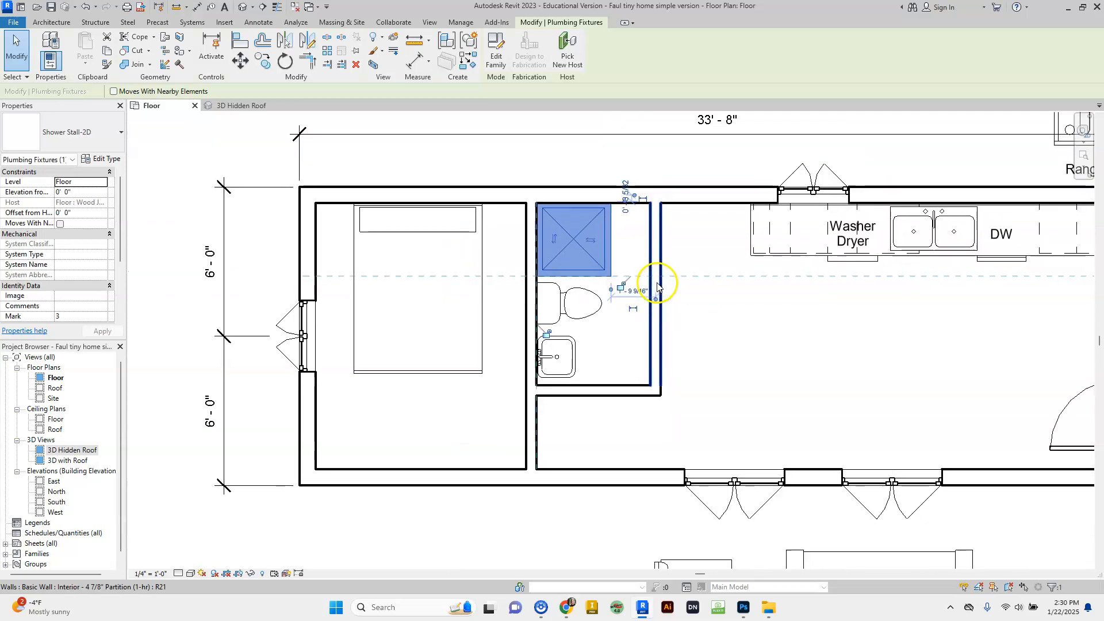
click(656, 326)
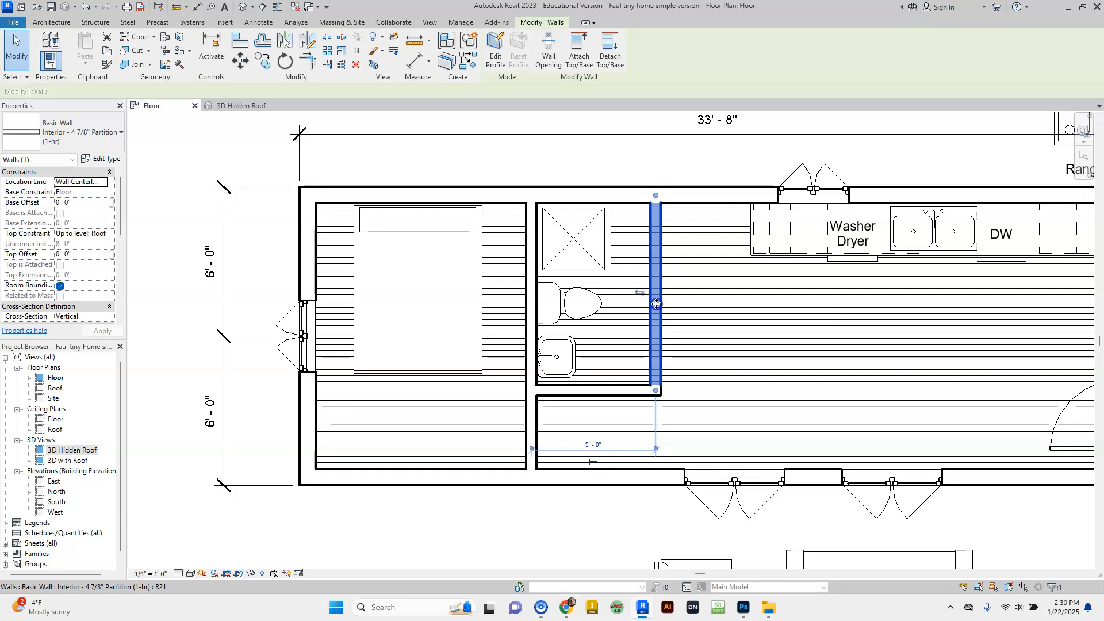
drag(673, 303, 679, 304)
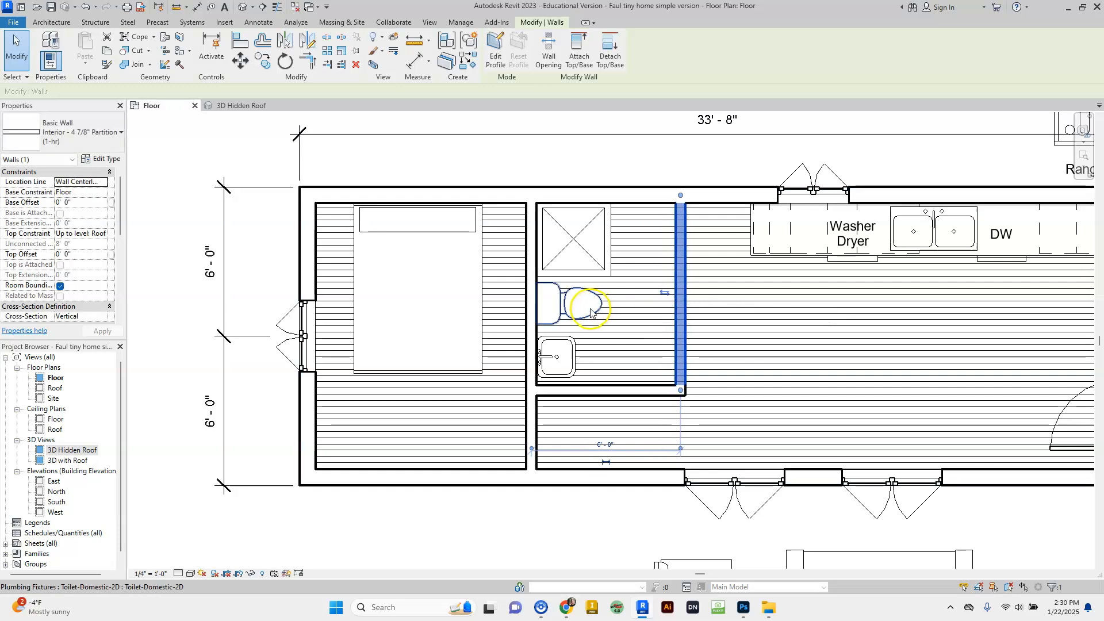
Replace the bathroom toilet with a Toilet-Domestic-2D on the exterior long wall beside the shower, 1' - 6" from the kitchen-side partition.
click(590, 312)
key(Delete)
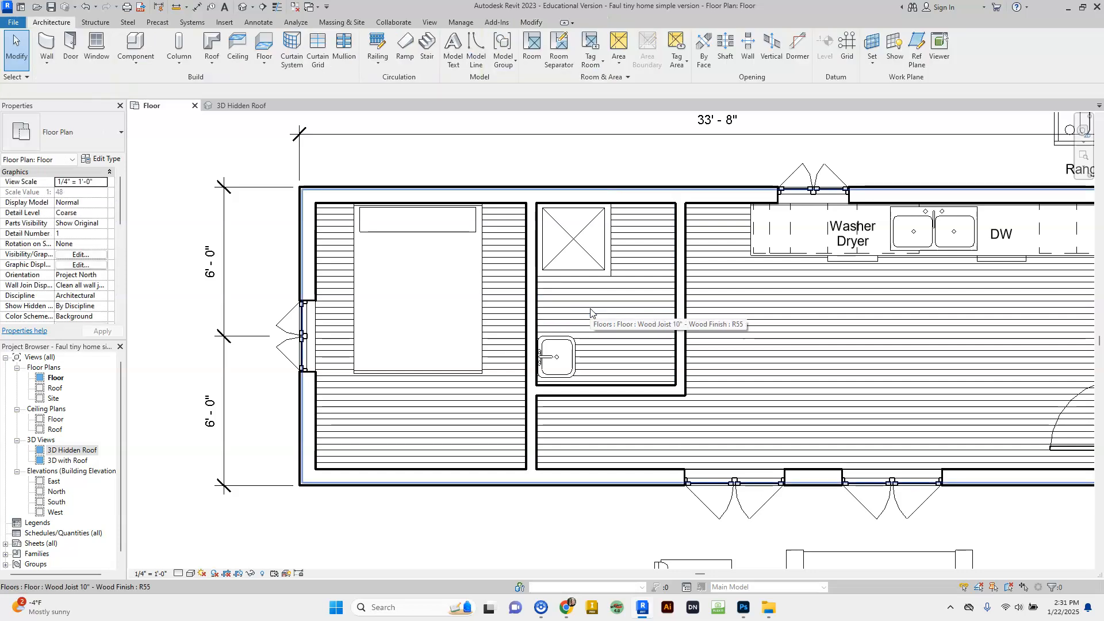
click(137, 51)
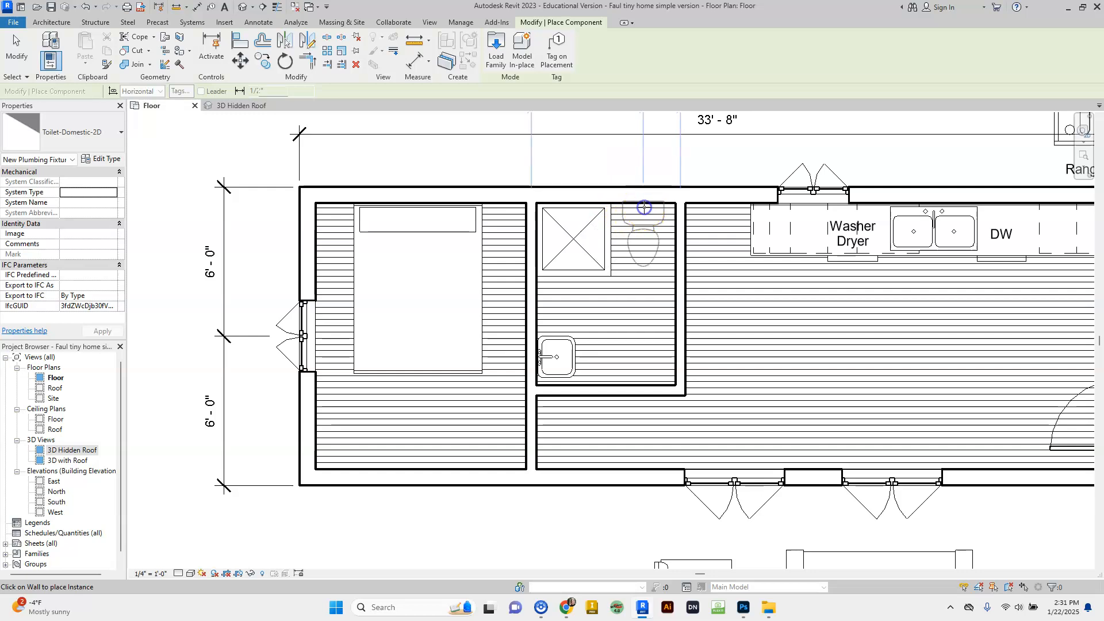
click(643, 213)
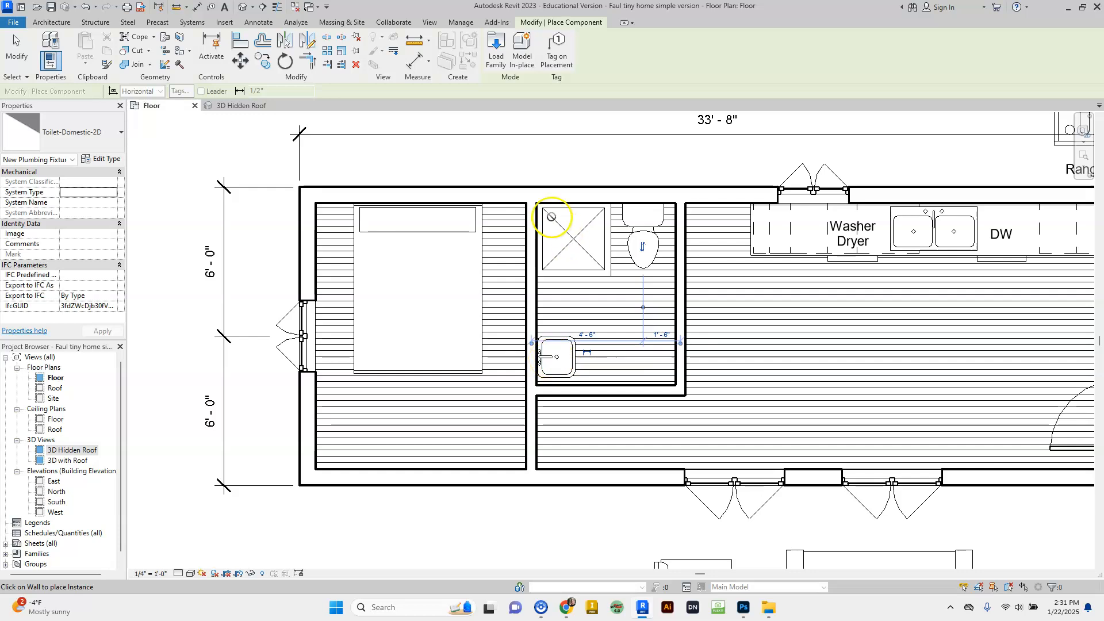
scroll(554, 260, down, 3)
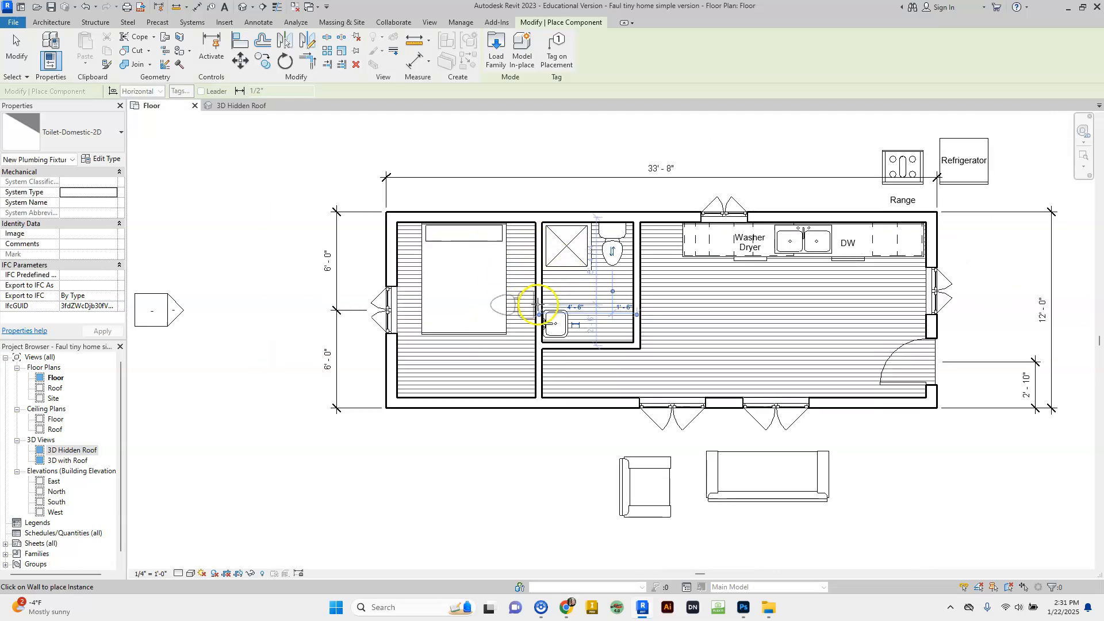
key(Escape)
key(Escape)
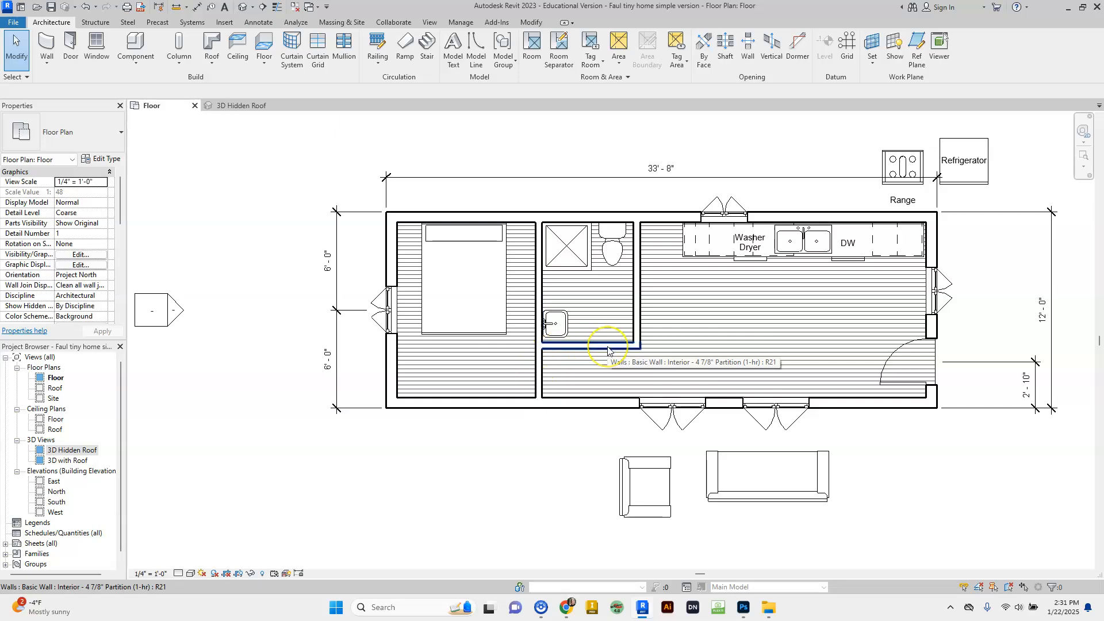
Open the 3D Hidden Roof view to examine the new interior partitions.
click(240, 106)
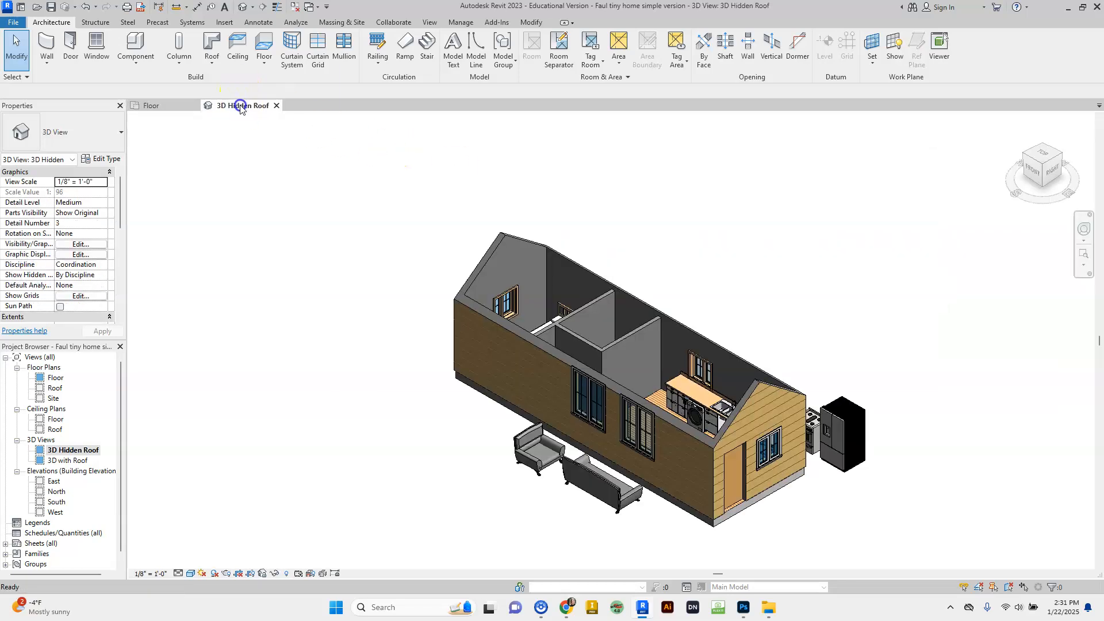